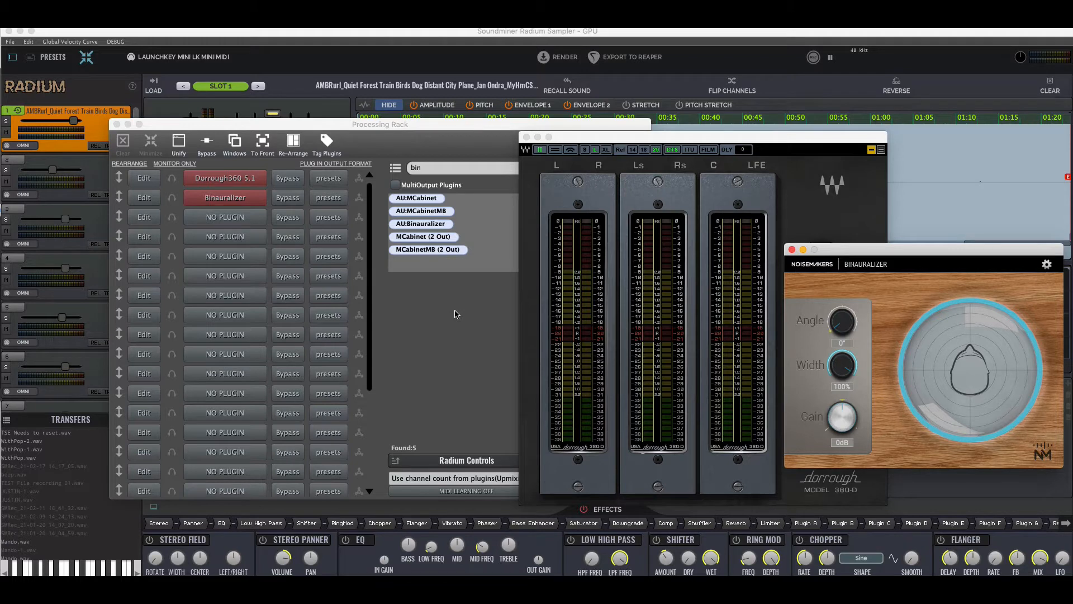
Close the Processing Rack and arrange the Dorrough meter and Binauralizer windows clear of the sampler's XTRA pad
click(578, 32)
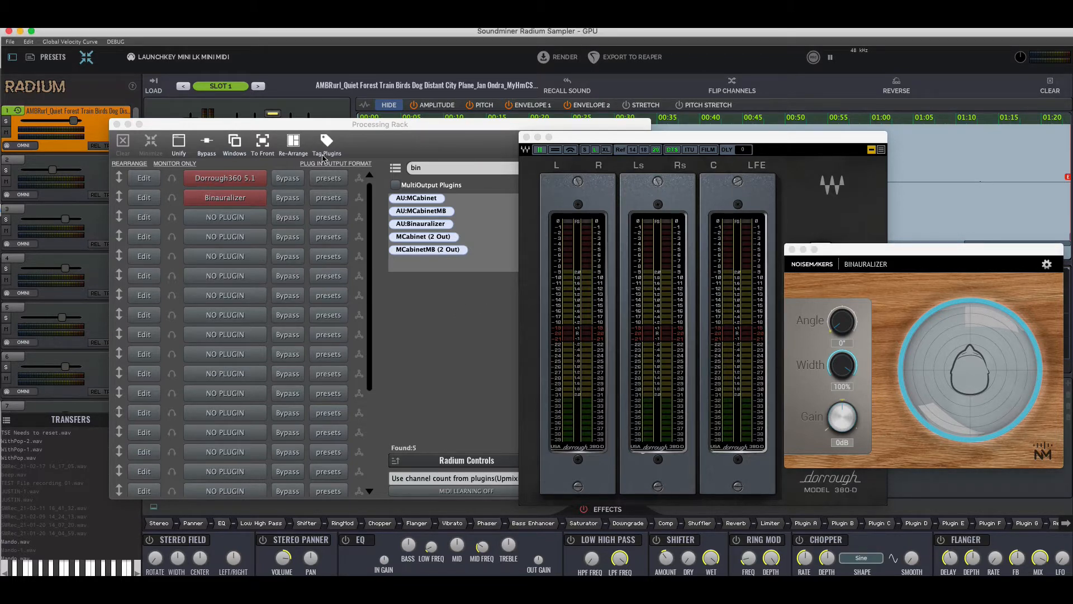
click(596, 143)
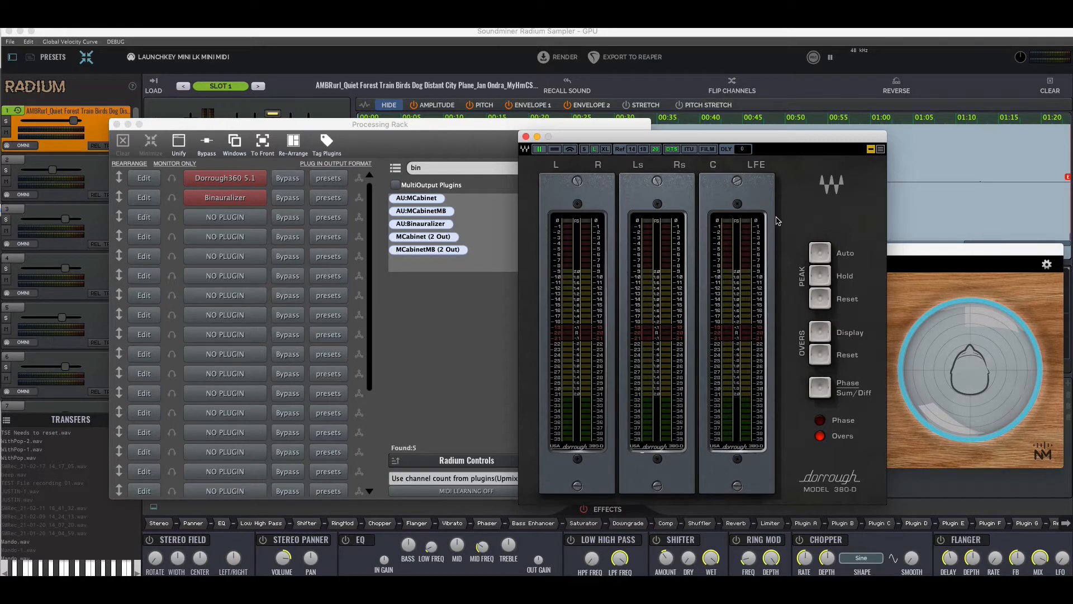
drag(843, 170, 750, 176)
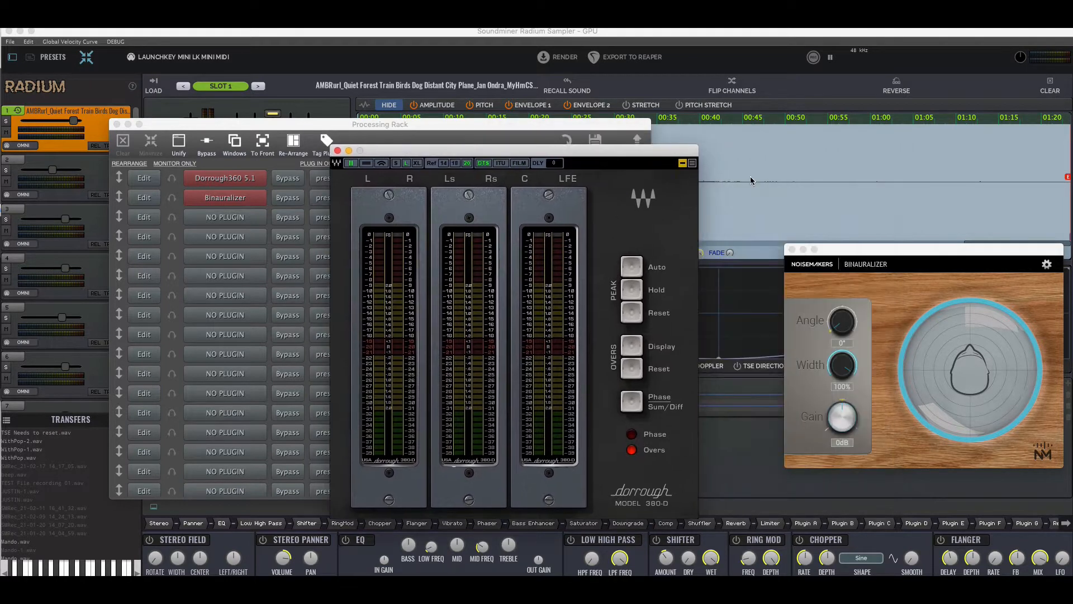
drag(939, 246, 906, 256)
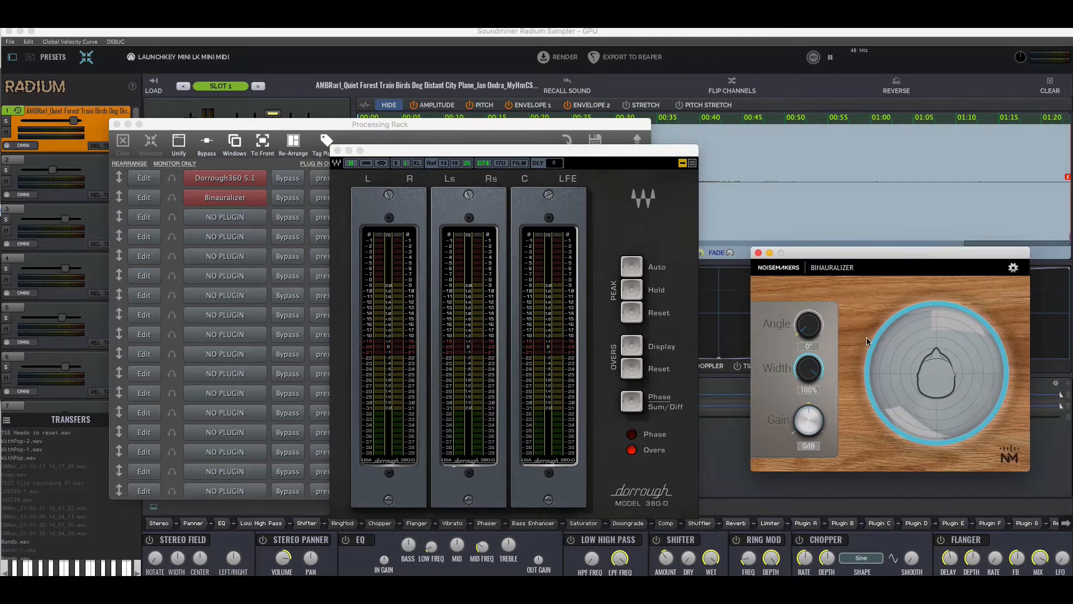
drag(546, 156, 842, 150)
click(117, 124)
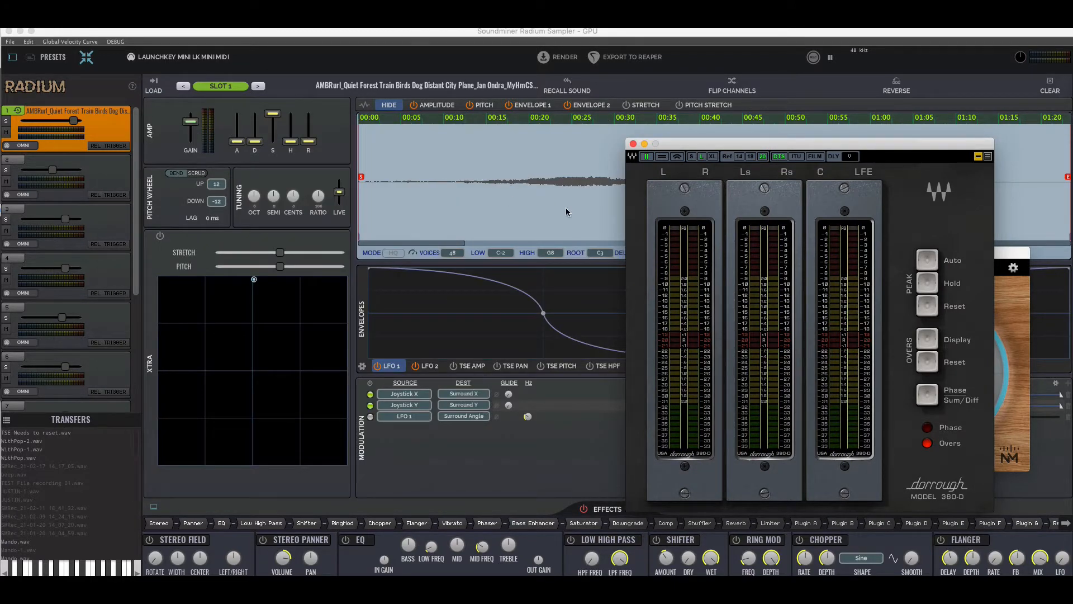
drag(717, 144, 747, 162)
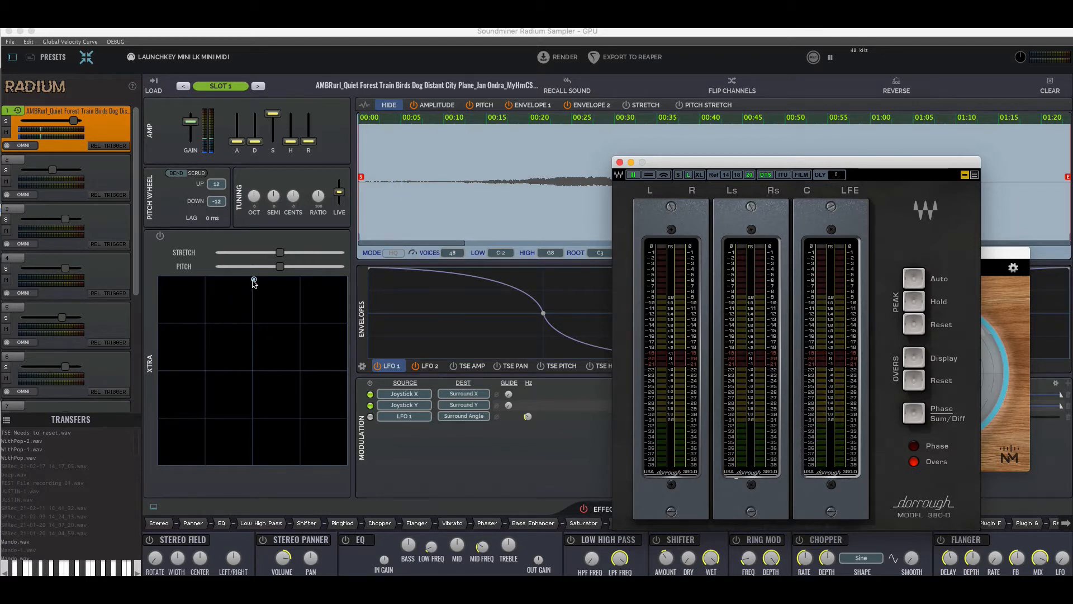
Pan the sound by moving the XTRA joystick point around the pad, ending near its top centre
mouse_move(253, 280)
mouse_down()
mouse_move(216, 313)
mouse_move(270, 284)
mouse_move(174, 333)
mouse_move(305, 433)
mouse_move(223, 281)
mouse_move(247, 272)
mouse_up()
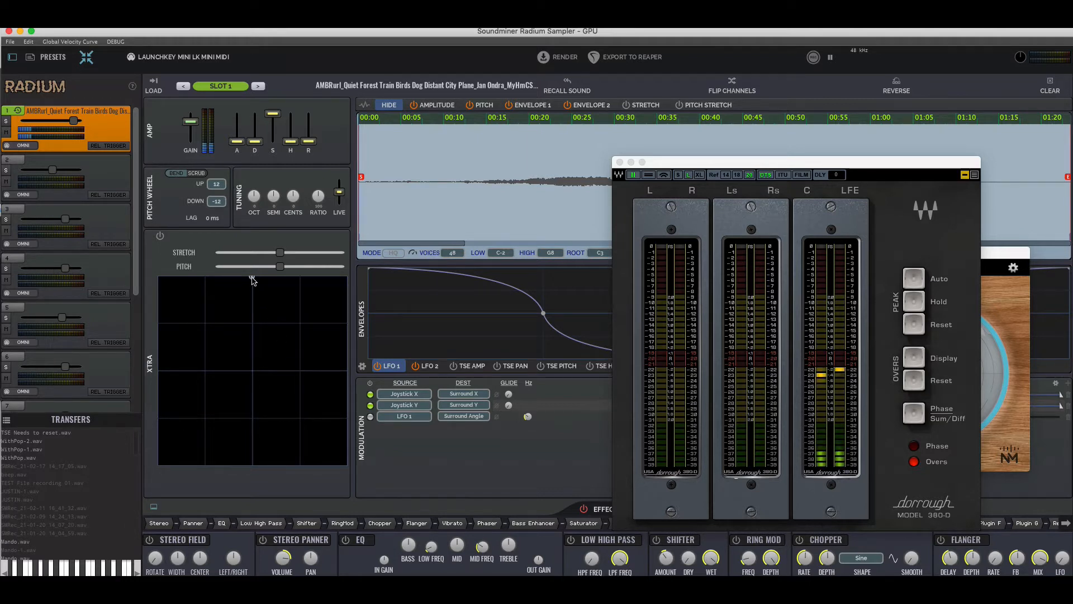
mouse_move(250, 278)
mouse_down()
mouse_move(194, 307)
mouse_move(168, 434)
mouse_move(261, 456)
mouse_move(333, 427)
mouse_move(342, 386)
mouse_move(326, 300)
mouse_move(293, 276)
mouse_move(261, 273)
mouse_up()
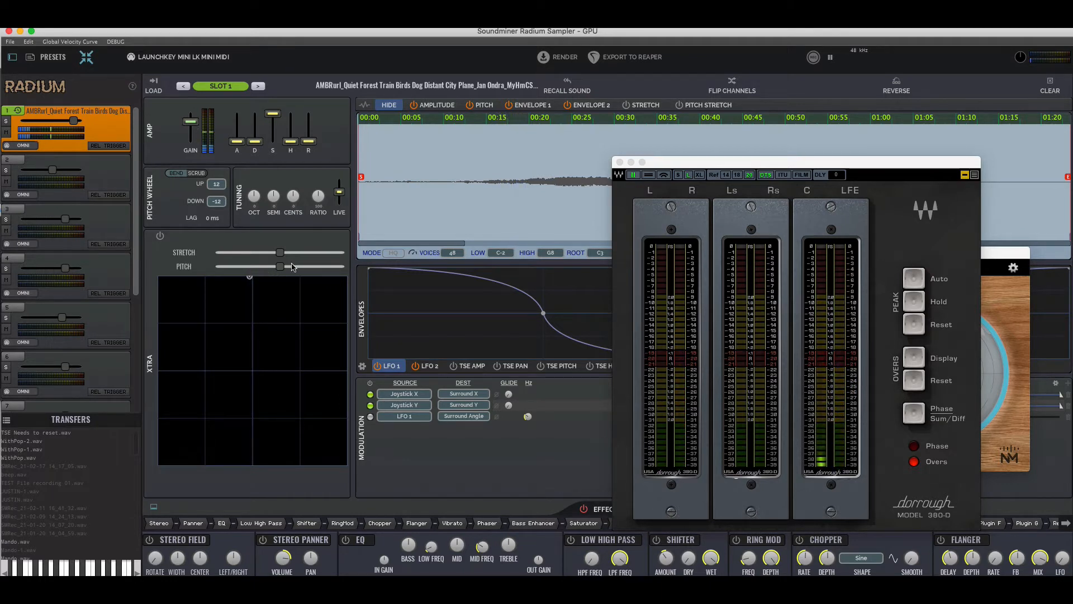
Disable the Joystick X and Y modulations, enable LFO 1 to Surround Angle, and place the joystick point at the pad's top centre
drag(713, 162, 795, 158)
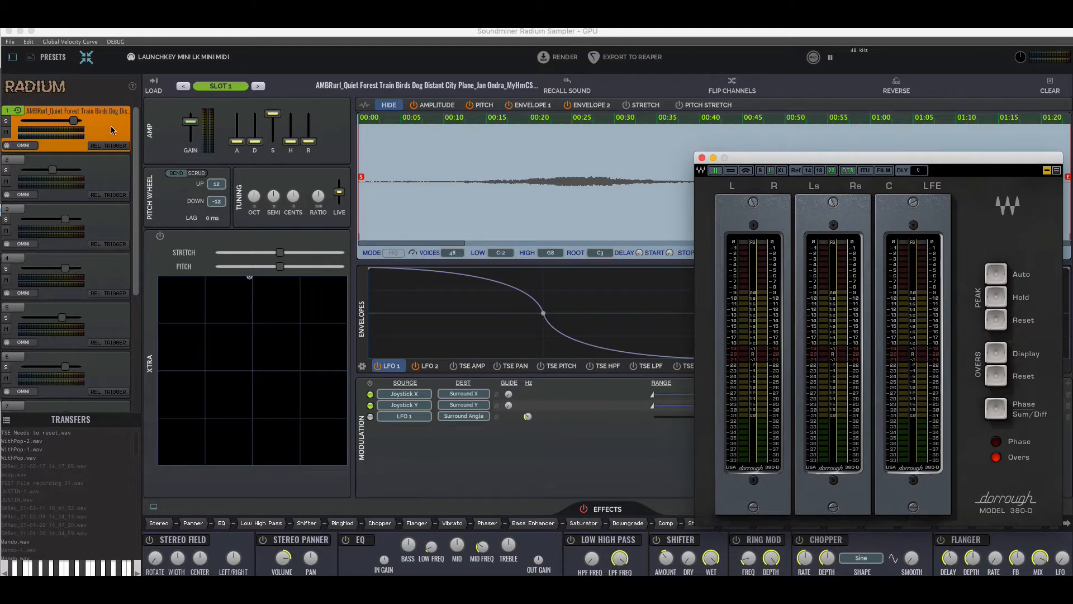
click(370, 396)
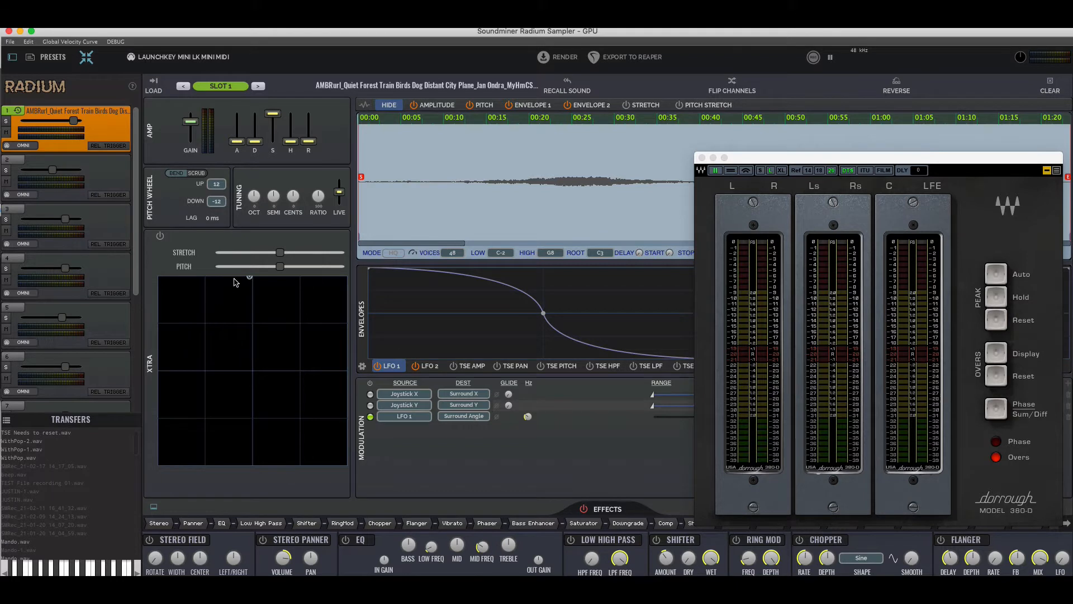
drag(248, 277, 284, 308)
drag(808, 158, 887, 158)
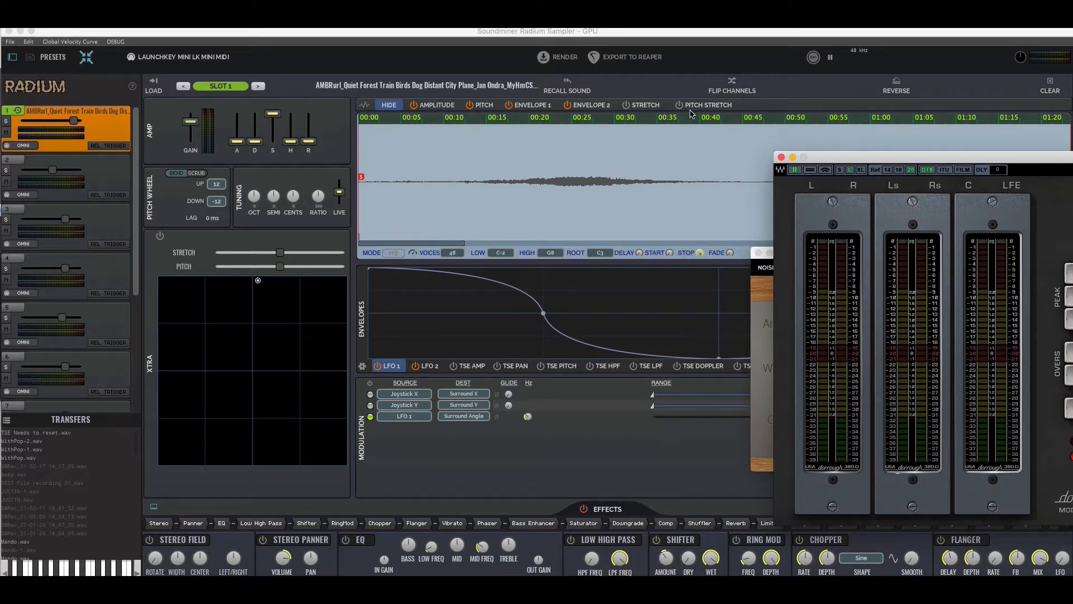
drag(260, 281, 181, 314)
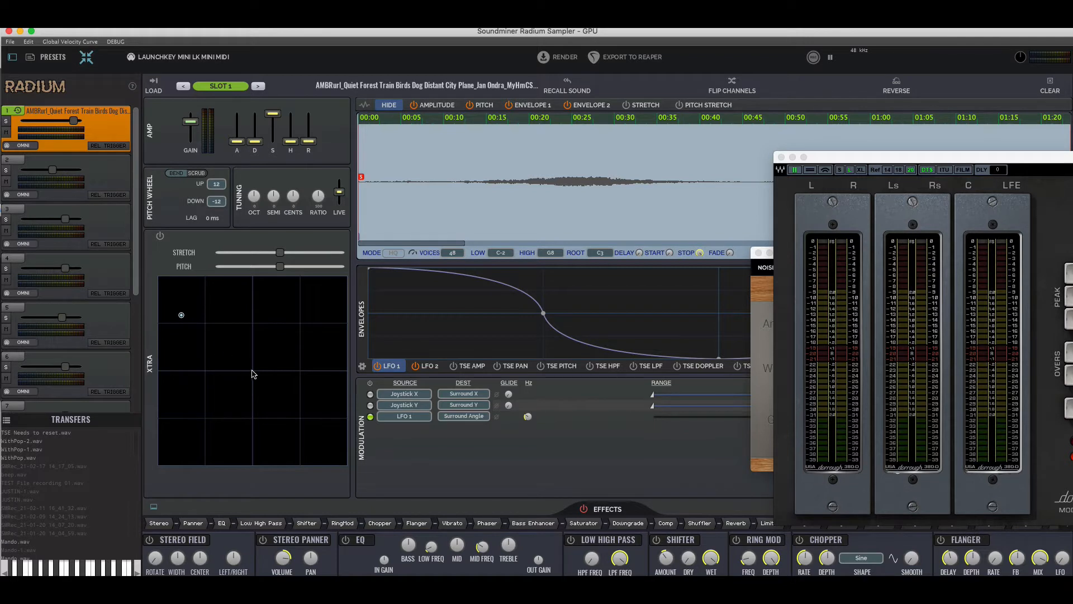
drag(182, 317, 251, 284)
Slightly raise the upper range limit of the LFO 1 Surround Angle modulation and adjust its Hz rate
drag(893, 157, 316, 114)
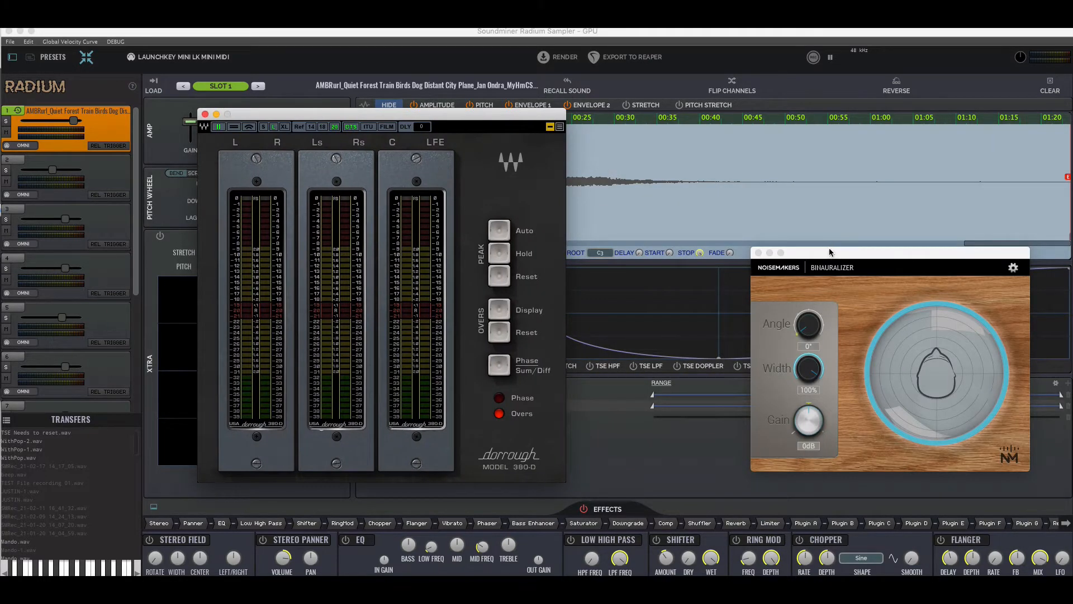
drag(829, 252, 743, 116)
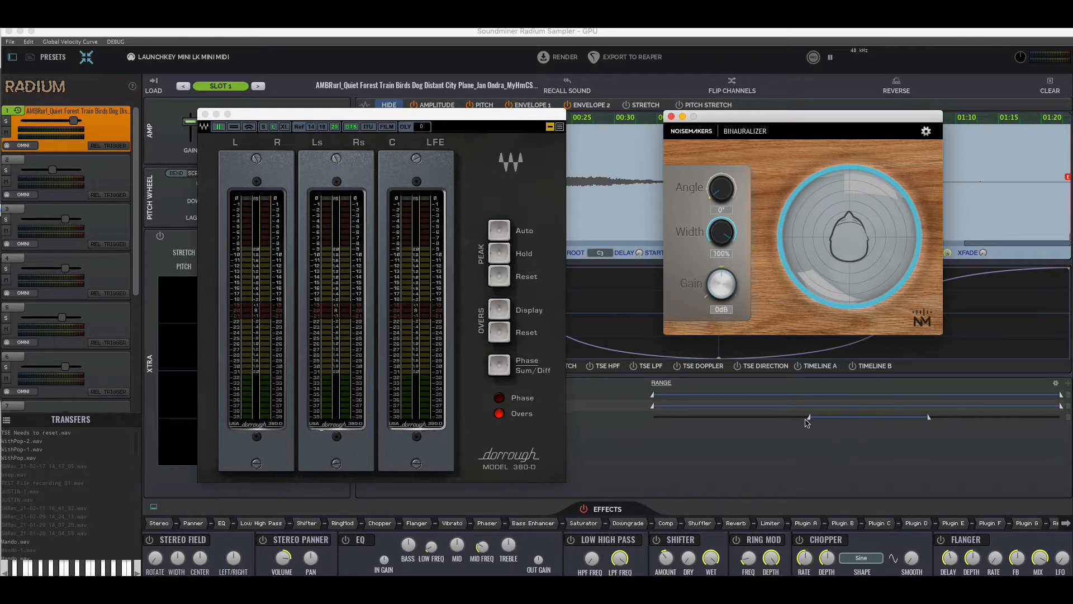
drag(930, 418, 940, 418)
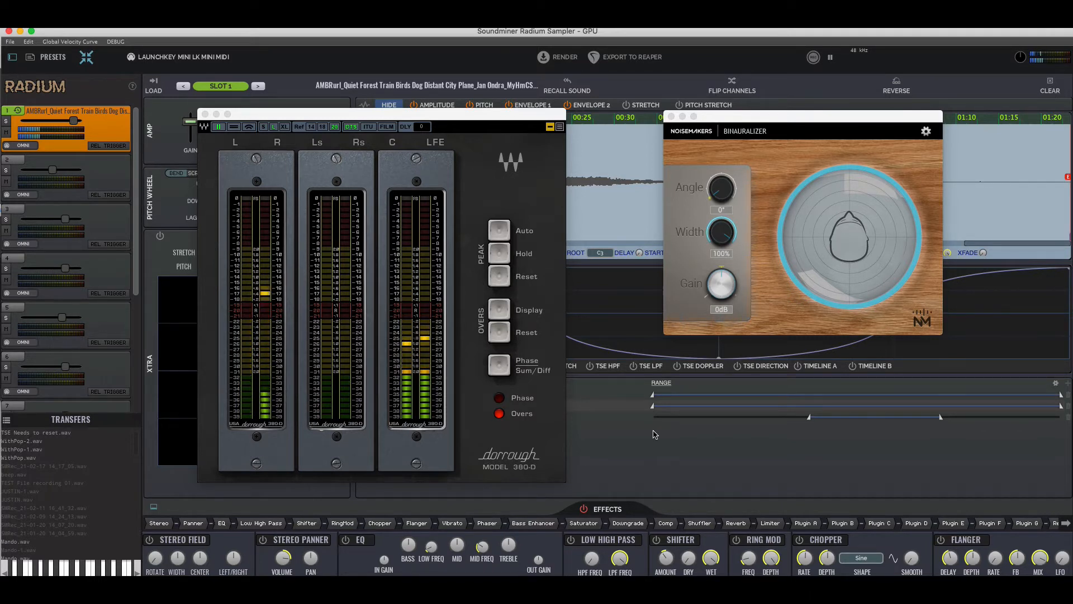
drag(514, 110, 936, 113)
drag(528, 416, 540, 392)
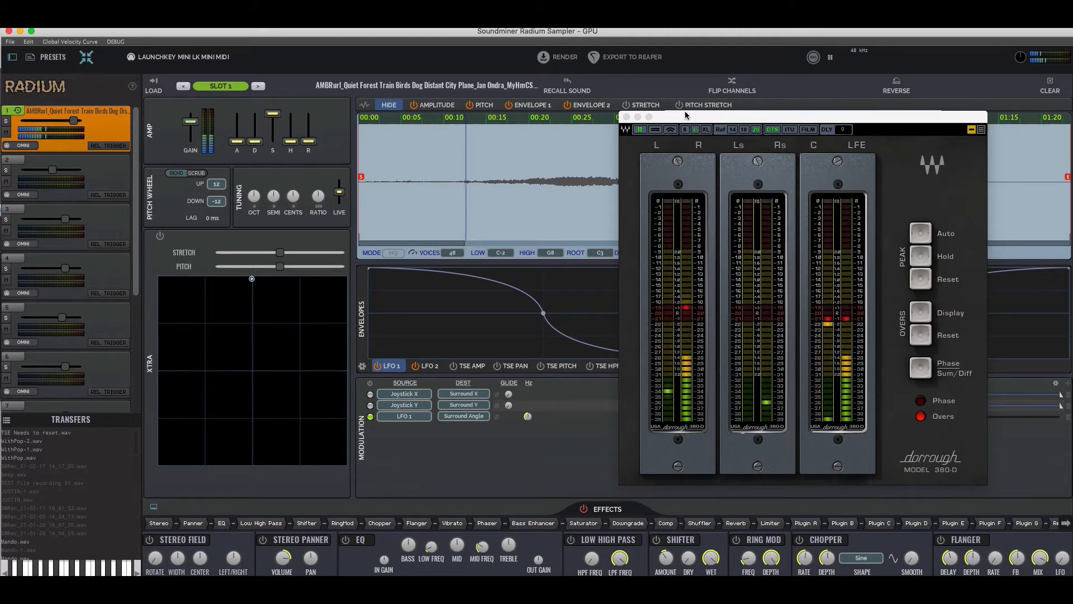
Widen the LFO 1 Surround Angle modulation range at both its lower and upper ends
drag(712, 116, 243, 110)
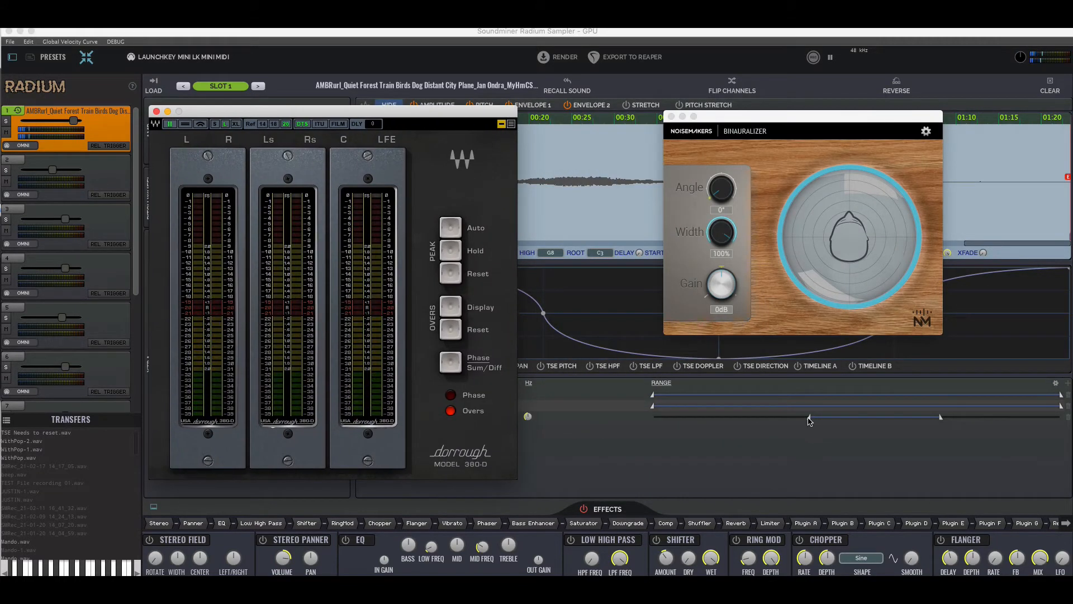
drag(808, 417, 726, 417)
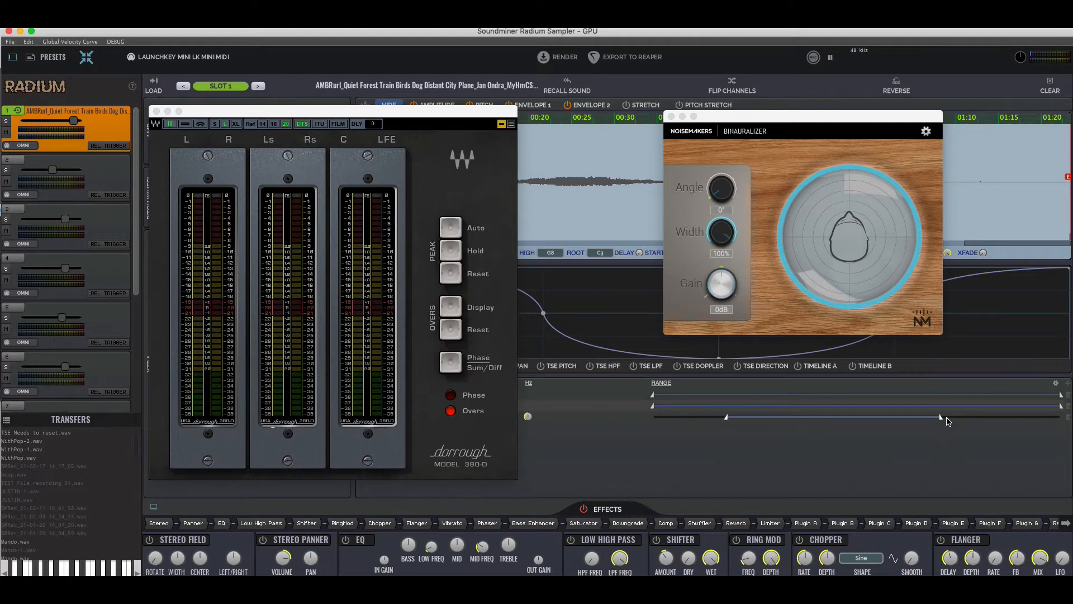
drag(941, 418, 1016, 417)
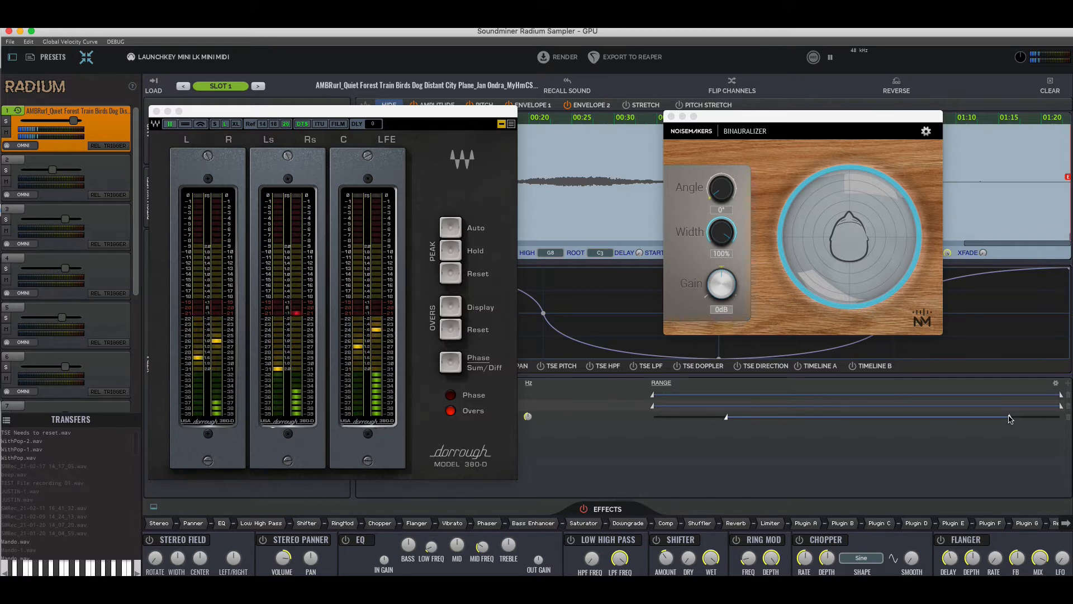
Pull the joystick point inwards from the pad's top edge and play the sound with LFO 1 modulating Surround Angle
drag(424, 118, 794, 134)
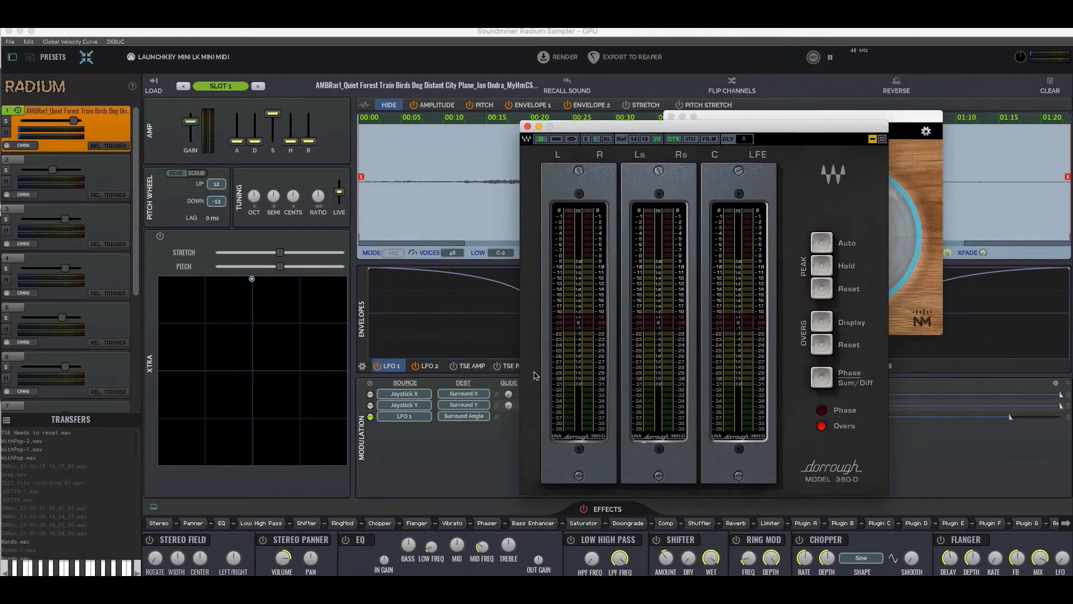
click(371, 405)
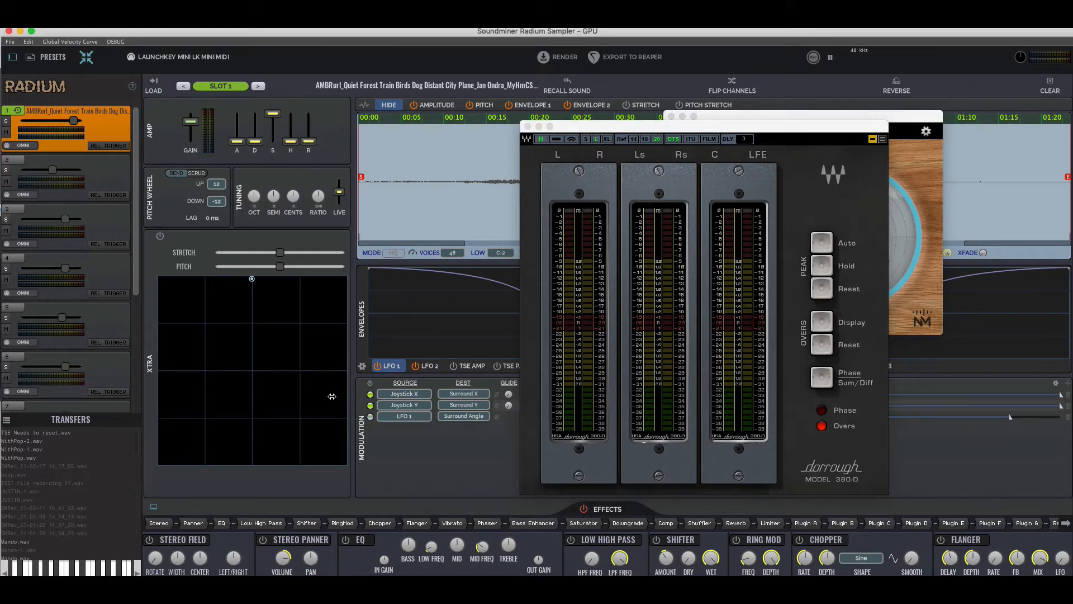
drag(253, 279, 254, 319)
key(space)
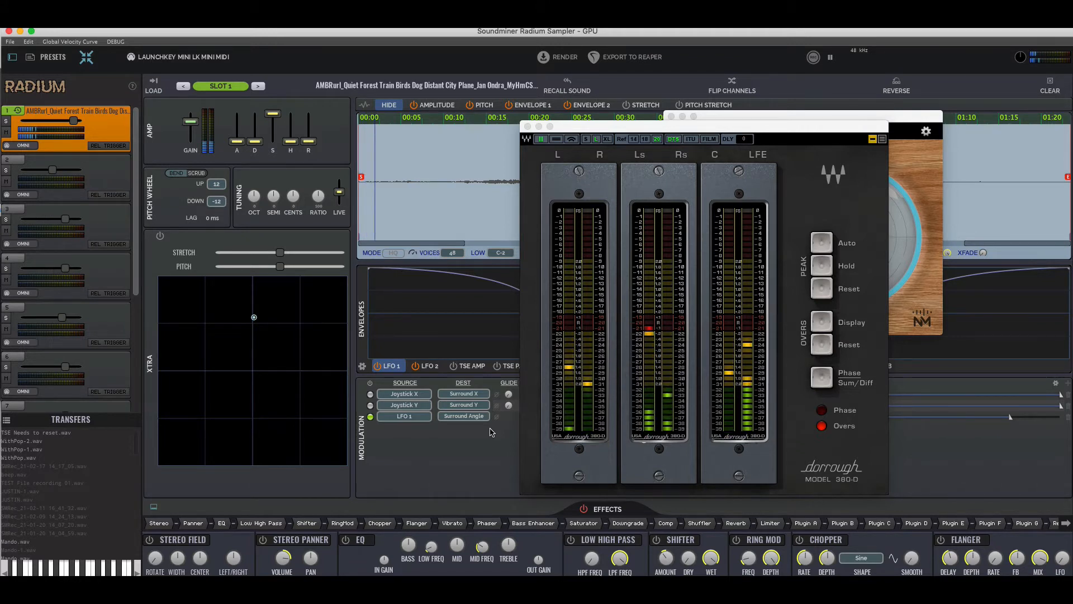
click(466, 417)
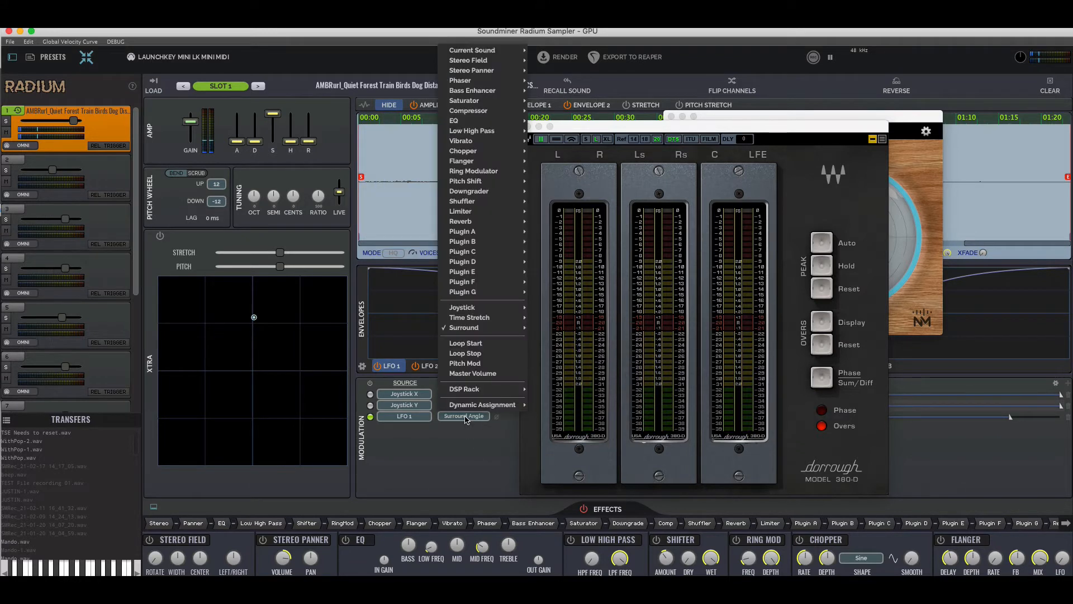
mouse_move(492, 327)
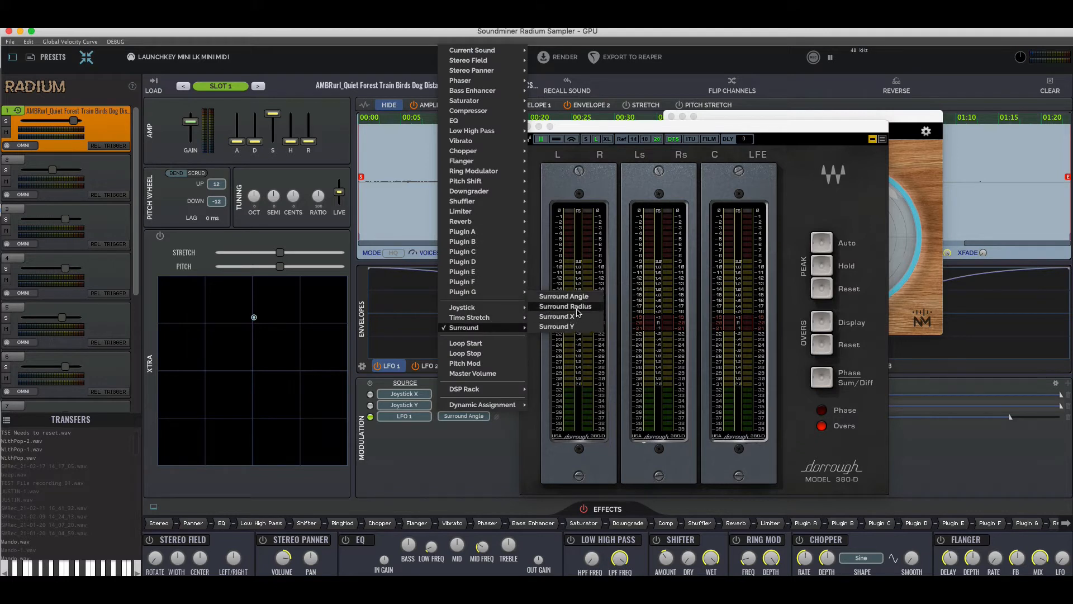
click(486, 464)
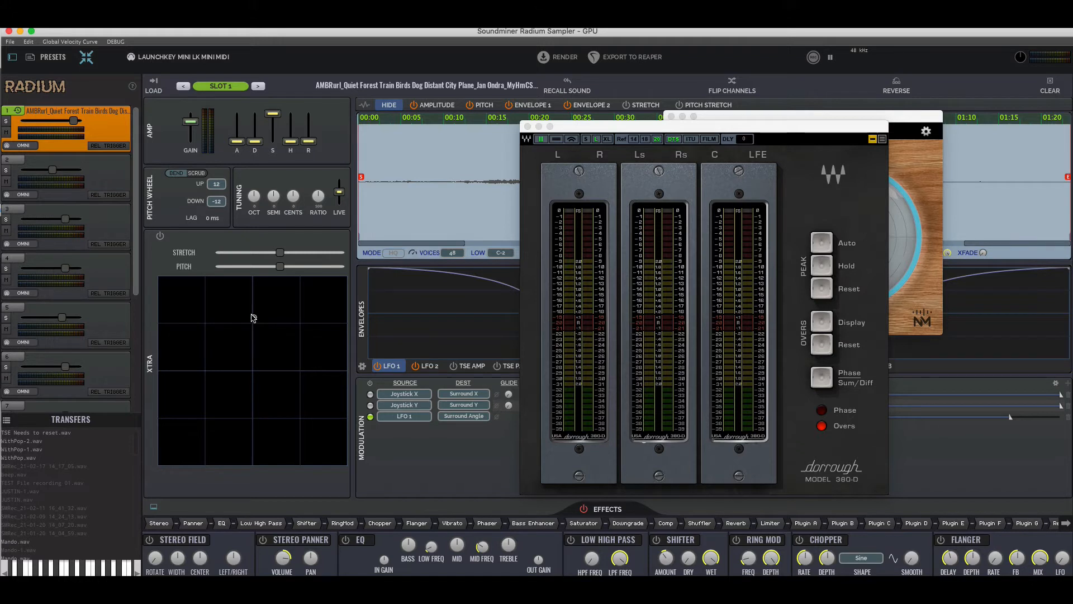
Return the joystick point to the pad's top centre and add a modulation from Random Gen 1 to Surround Radius
drag(254, 317, 255, 274)
click(1068, 385)
click(404, 427)
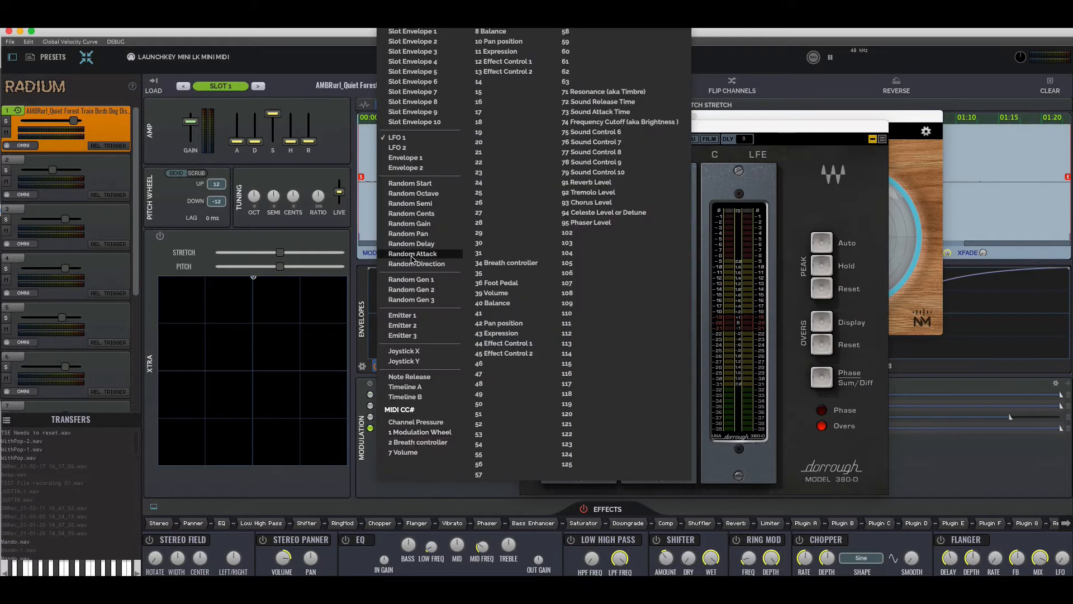
click(414, 279)
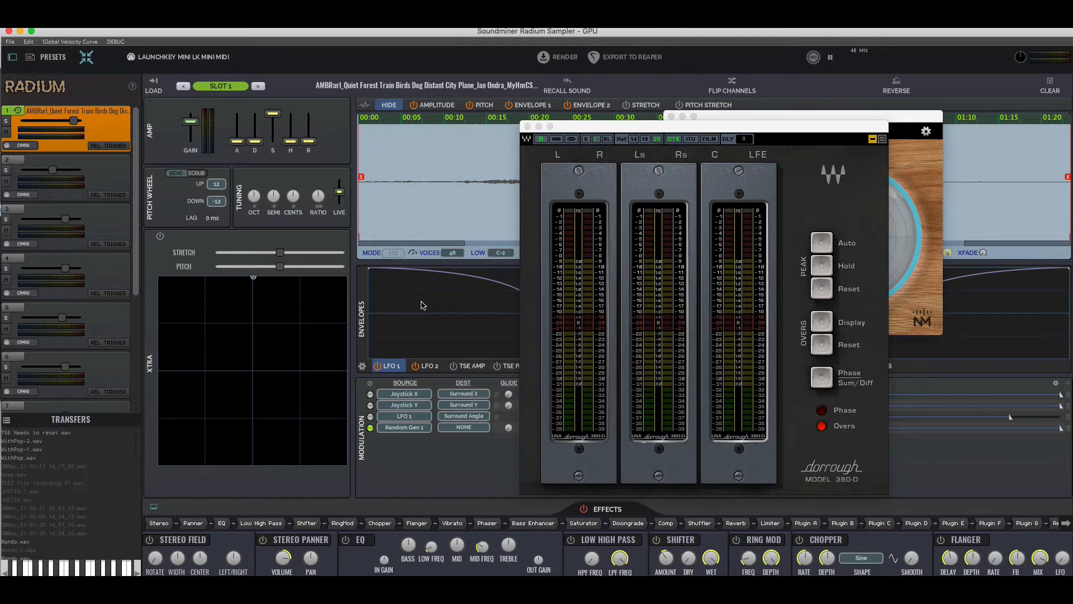
click(479, 432)
mouse_move(494, 338)
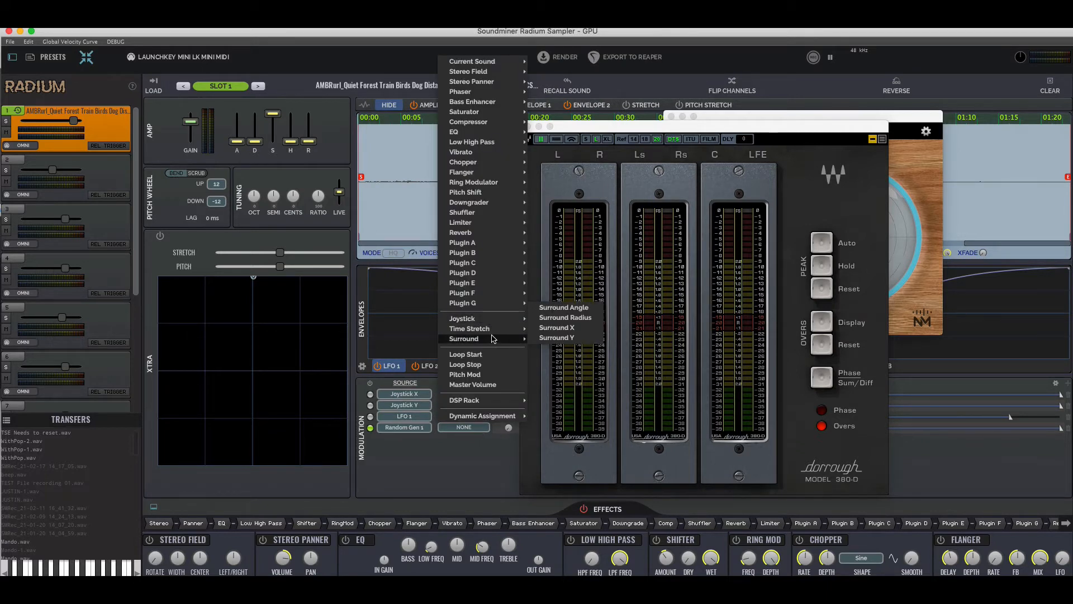
click(590, 317)
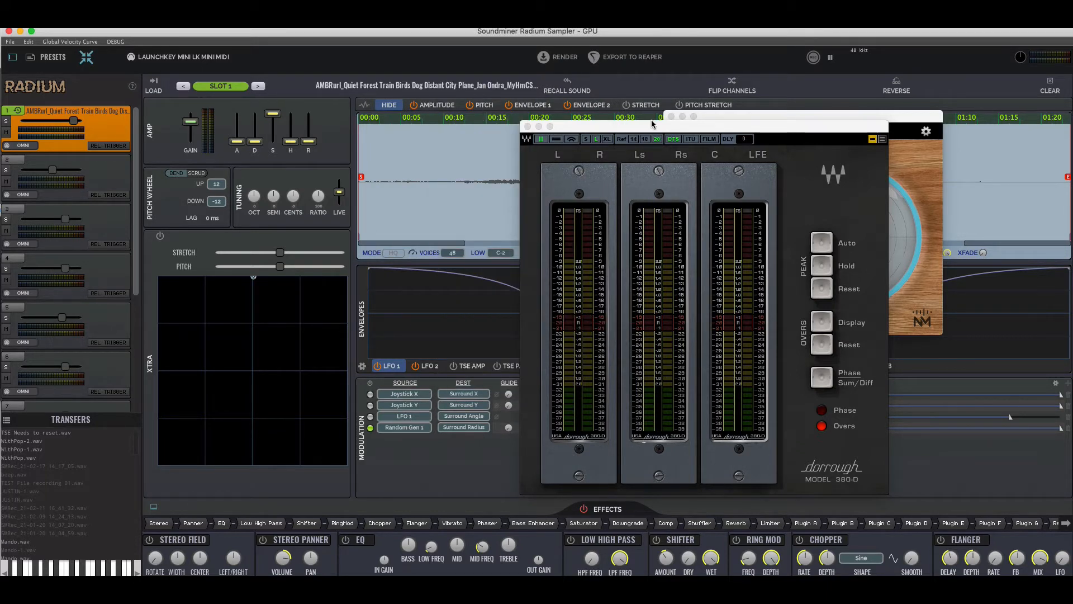
Play the sound and raise the Hz rate of the Random Gen 1 Surround Radius modulation
drag(653, 125, 761, 145)
key(space)
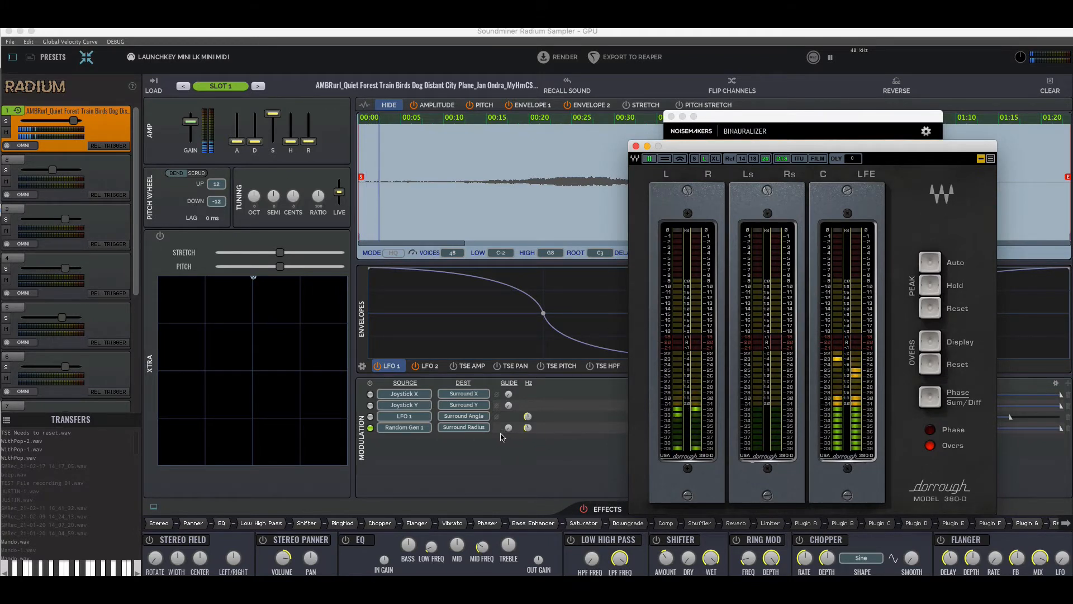
click(527, 428)
drag(540, 402, 541, 394)
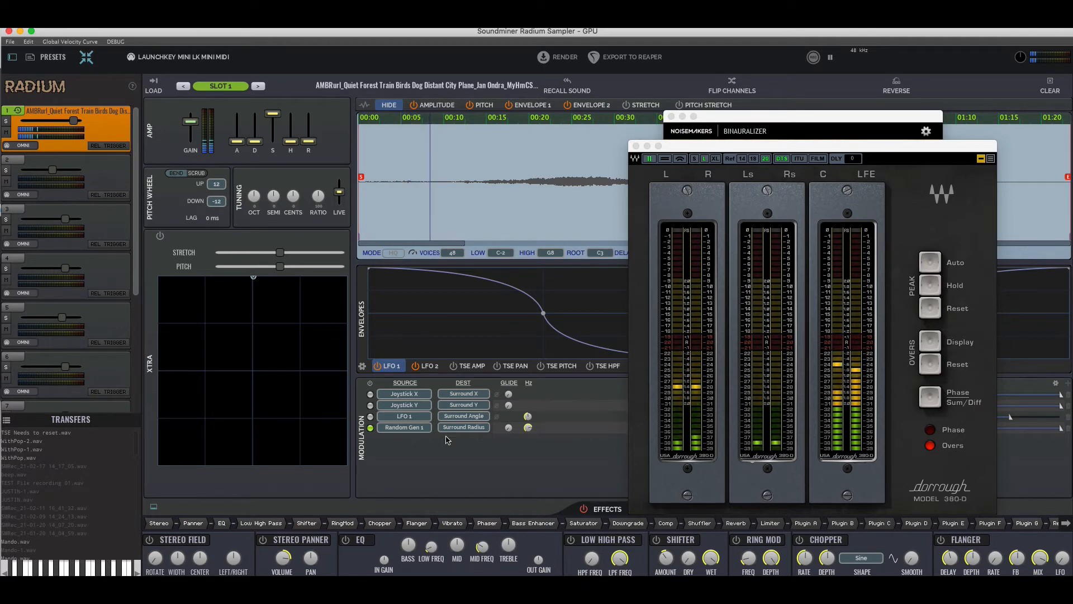
Change the Random Gen 1 modulation's destination to Surround Angle
click(475, 427)
mouse_move(484, 341)
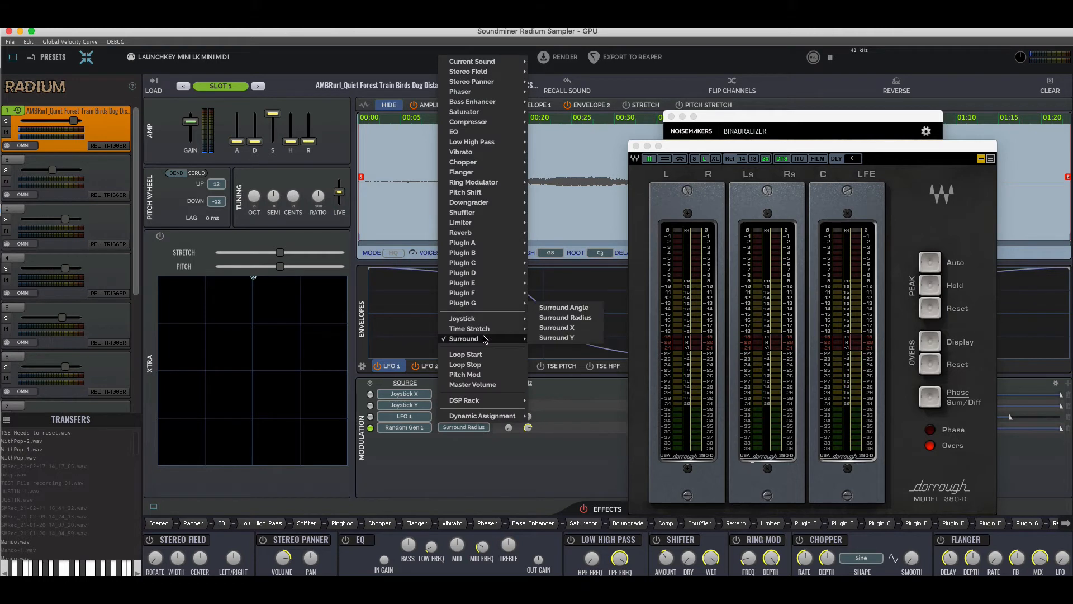
click(581, 313)
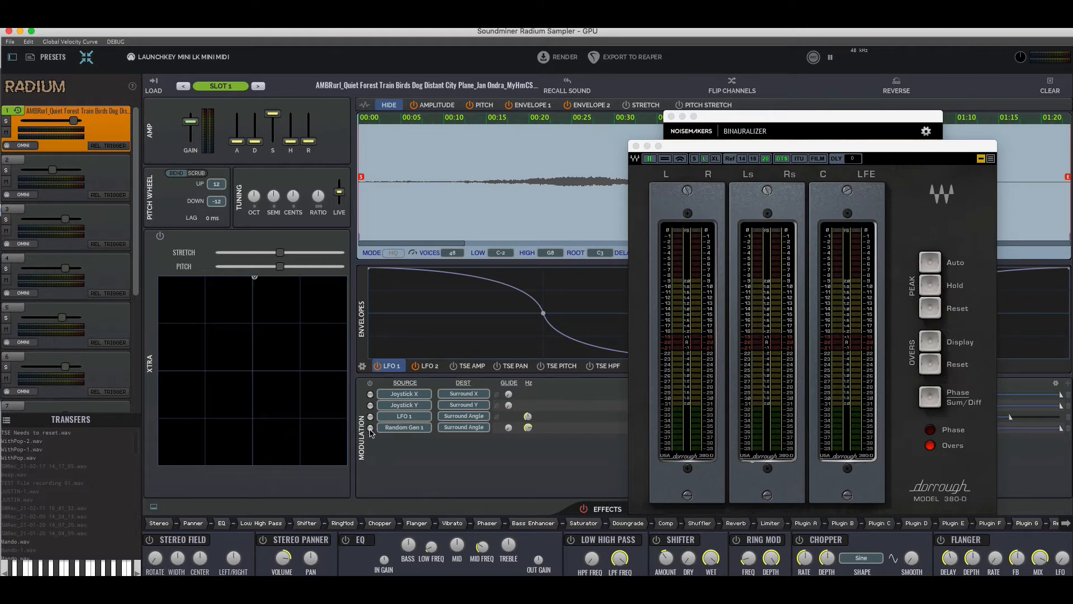
Play the sound and lower the Hz rate of the Random Gen 1 Surround Angle modulation
key(space)
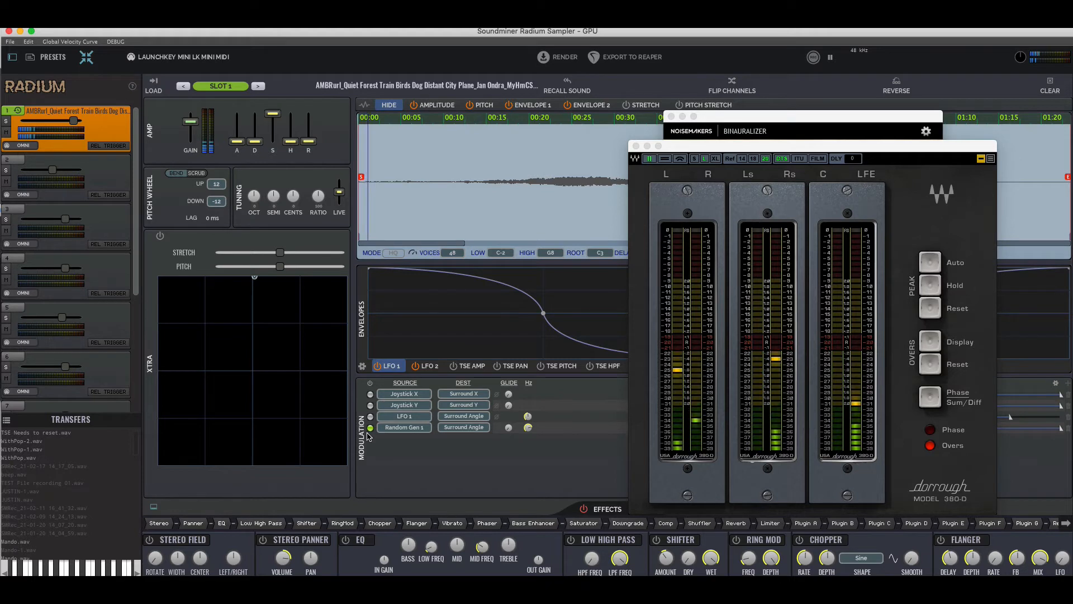
drag(528, 428, 517, 456)
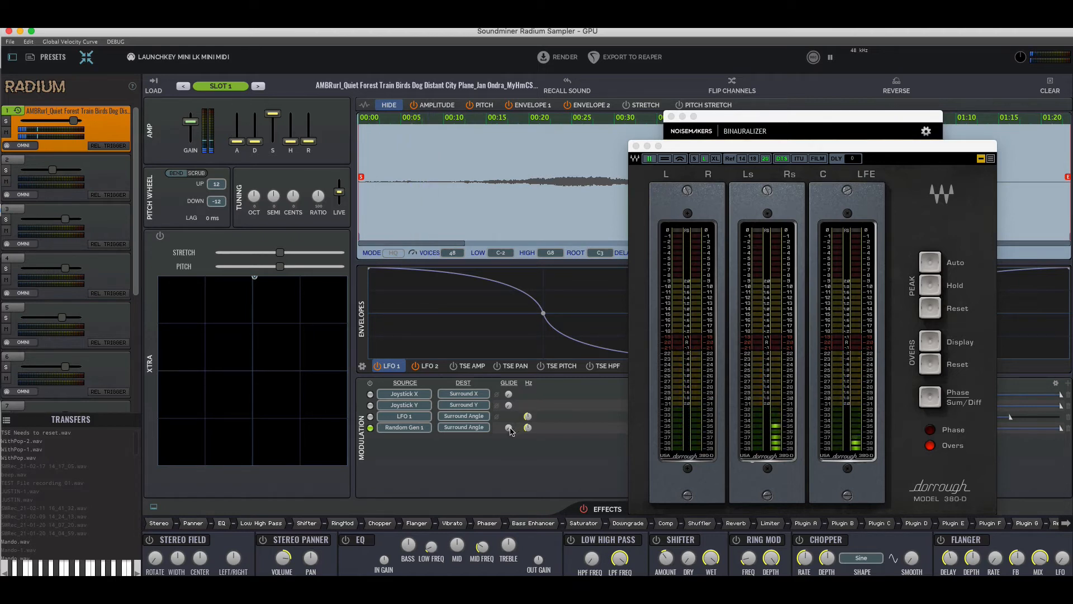
Adjust the glide of the Random Gen 1 Surround Angle modulation and narrow its range to a short span near the middle
drag(509, 428, 520, 405)
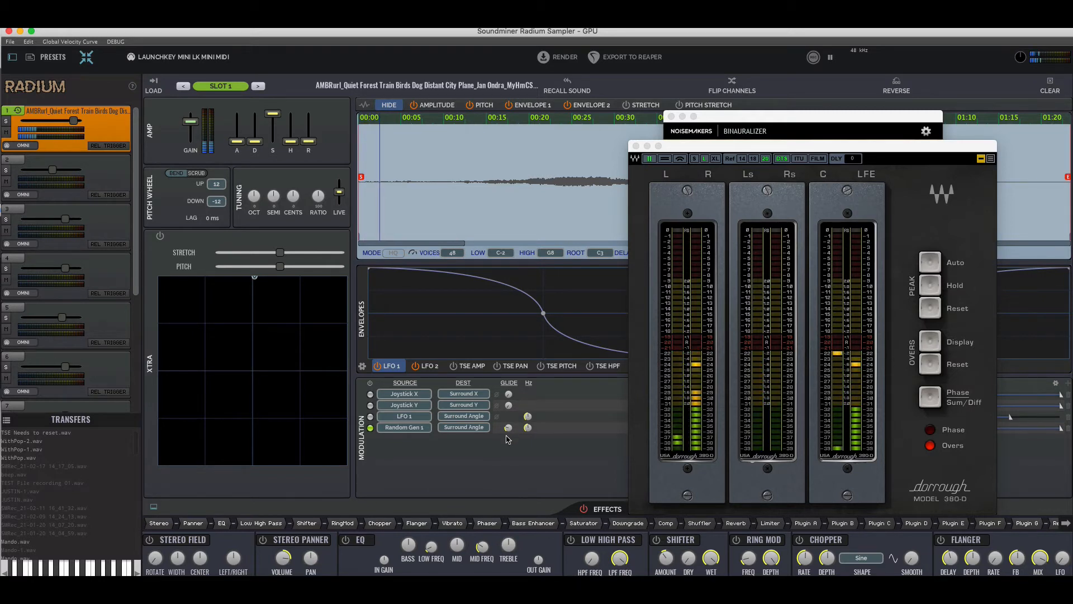
drag(509, 432, 509, 430)
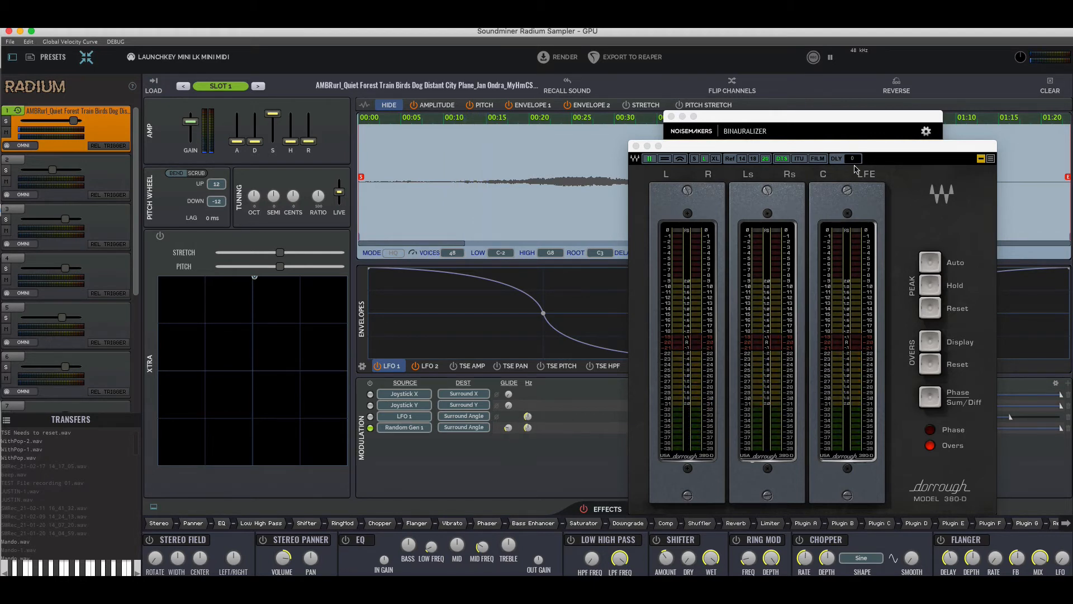
drag(874, 150, 635, 138)
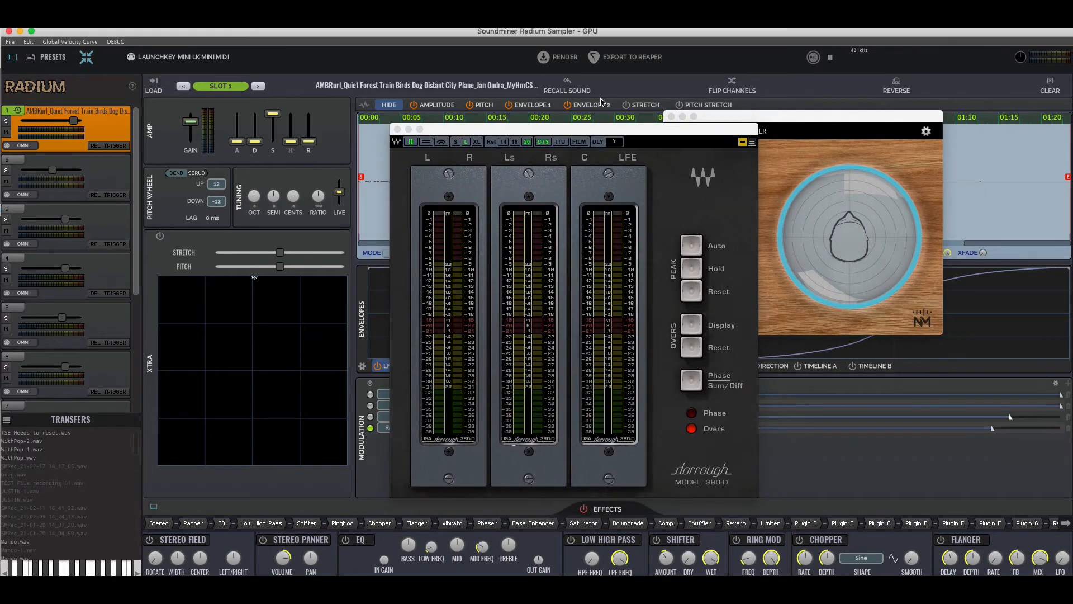
drag(626, 131, 293, 142)
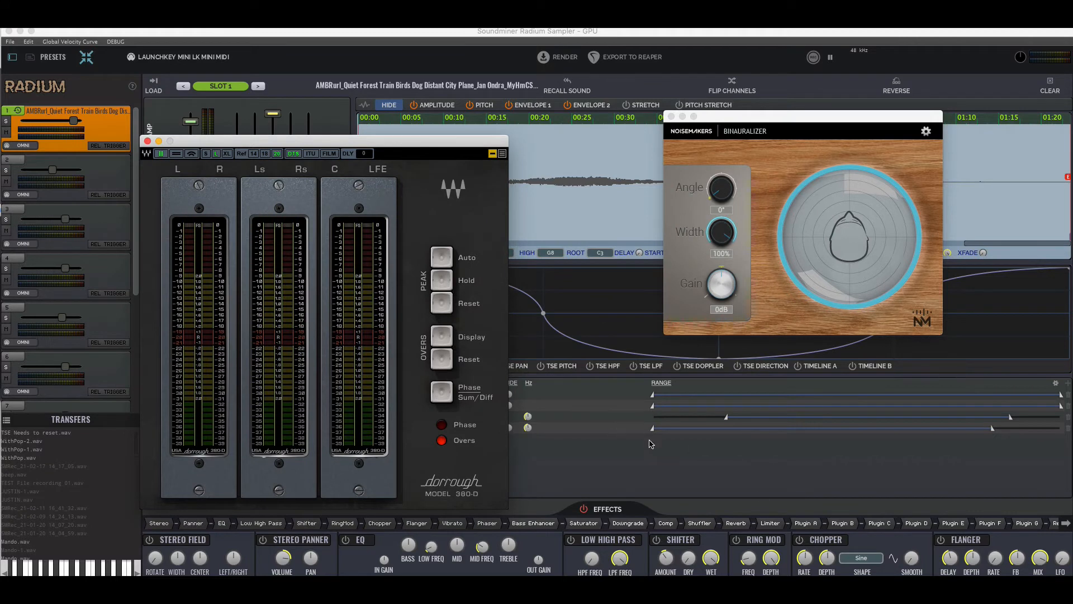
drag(653, 428, 824, 429)
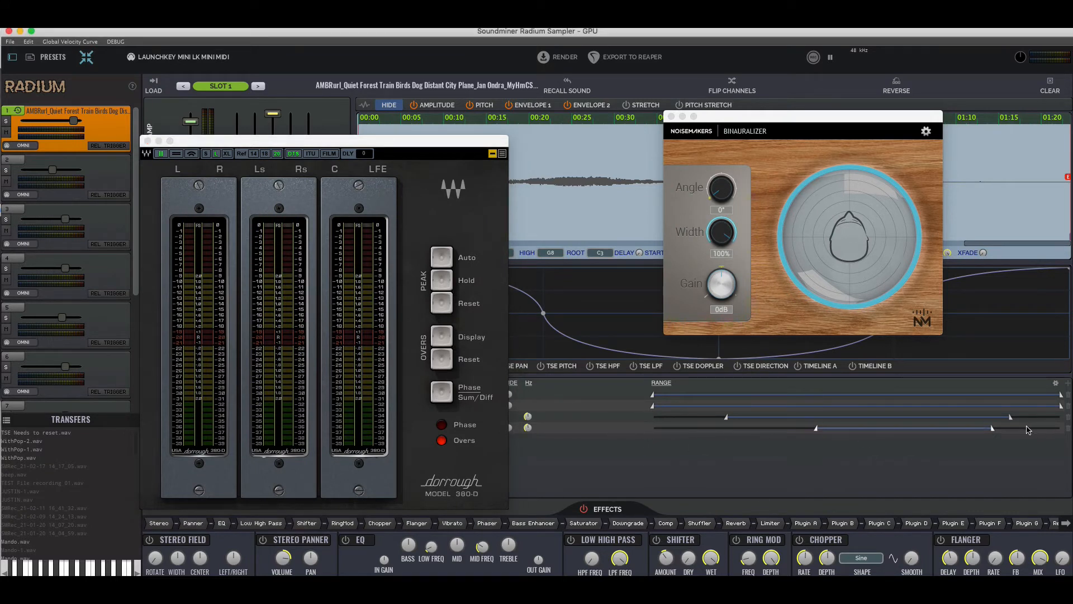
drag(993, 428, 890, 429)
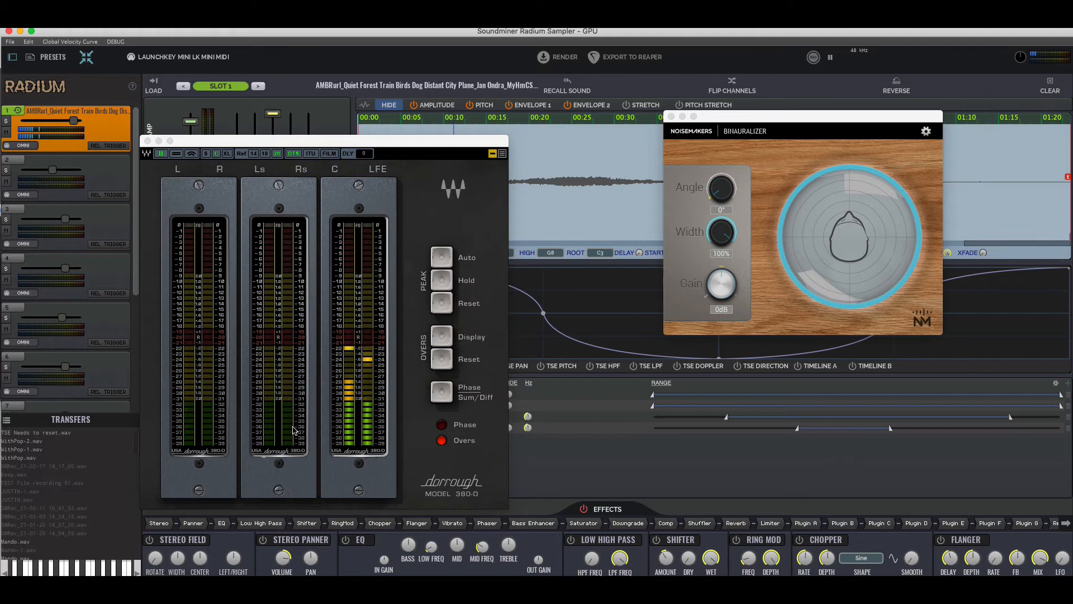
Move the meter window off the modulation sources, view the empty slot 2's settings and return to slot 1
drag(351, 141, 653, 128)
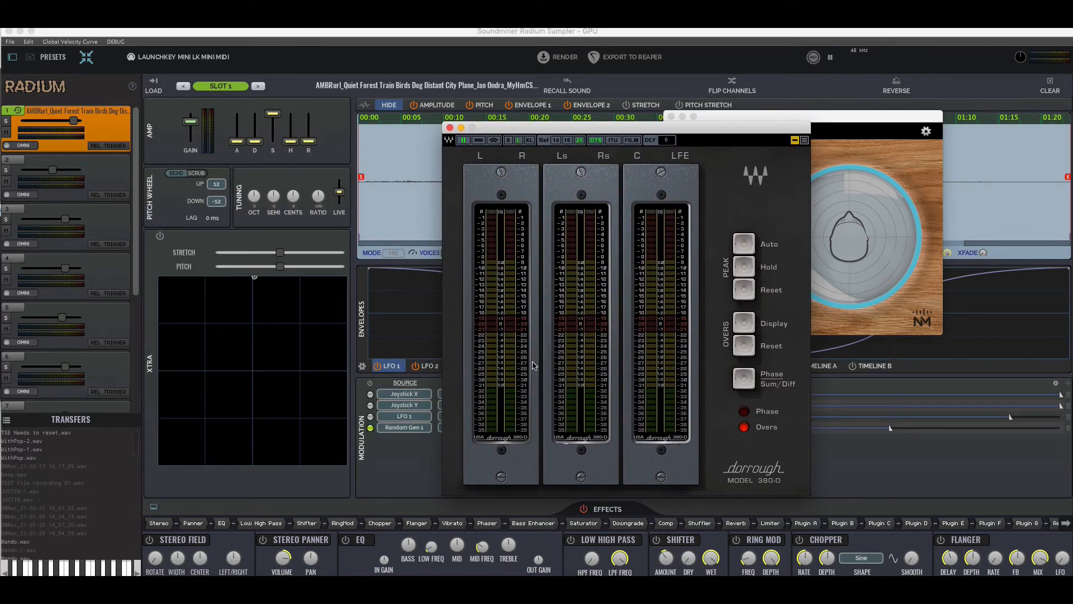
click(108, 224)
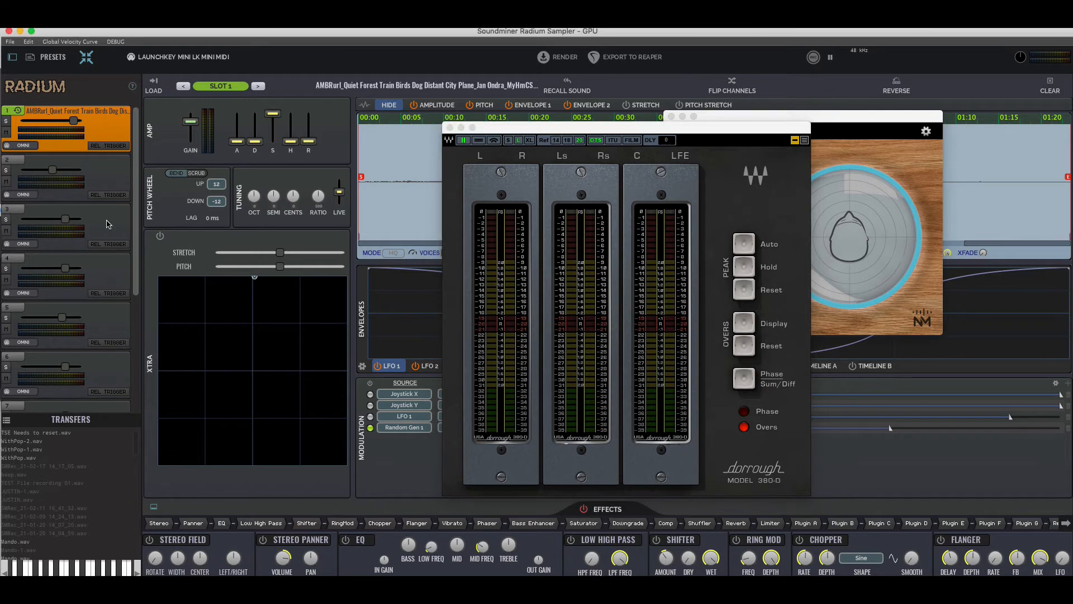
click(108, 171)
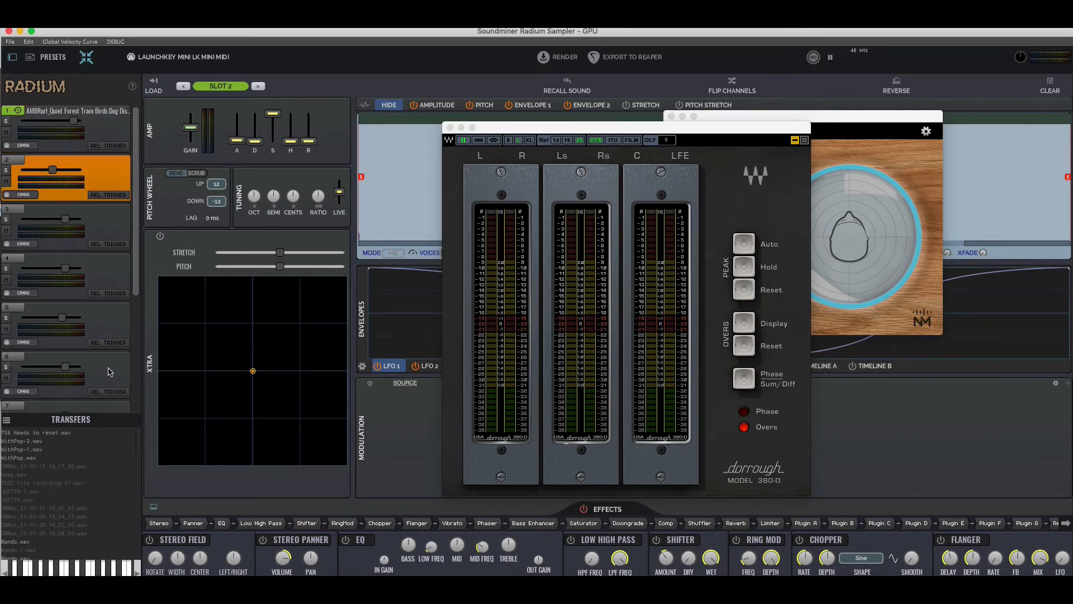
click(87, 137)
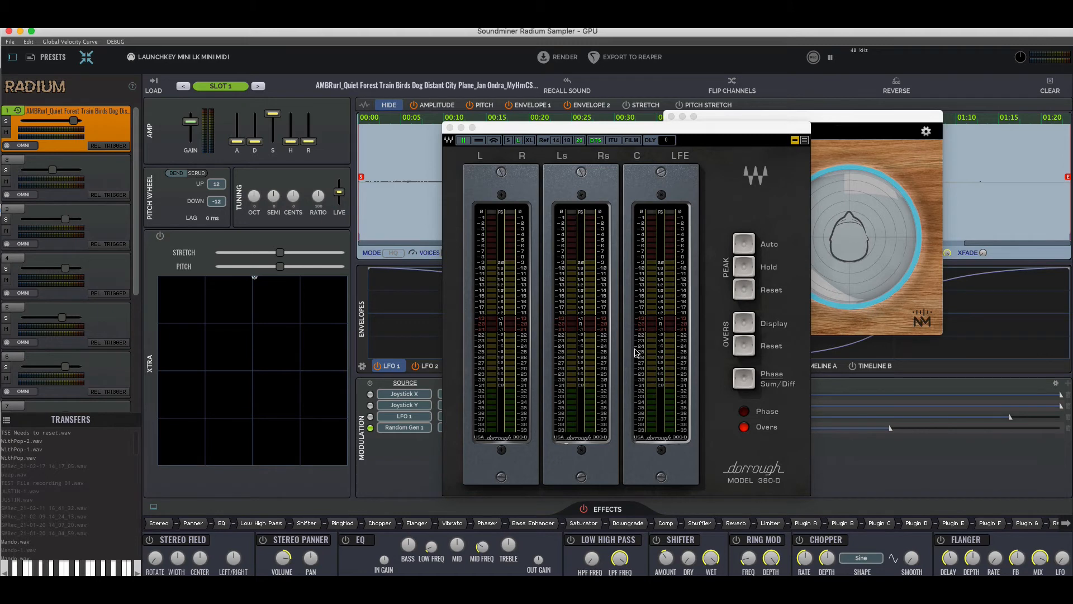
Move the meter and Binauralizer windows aside and set the sample's start marker to about 00:14
drag(529, 124, 616, 465)
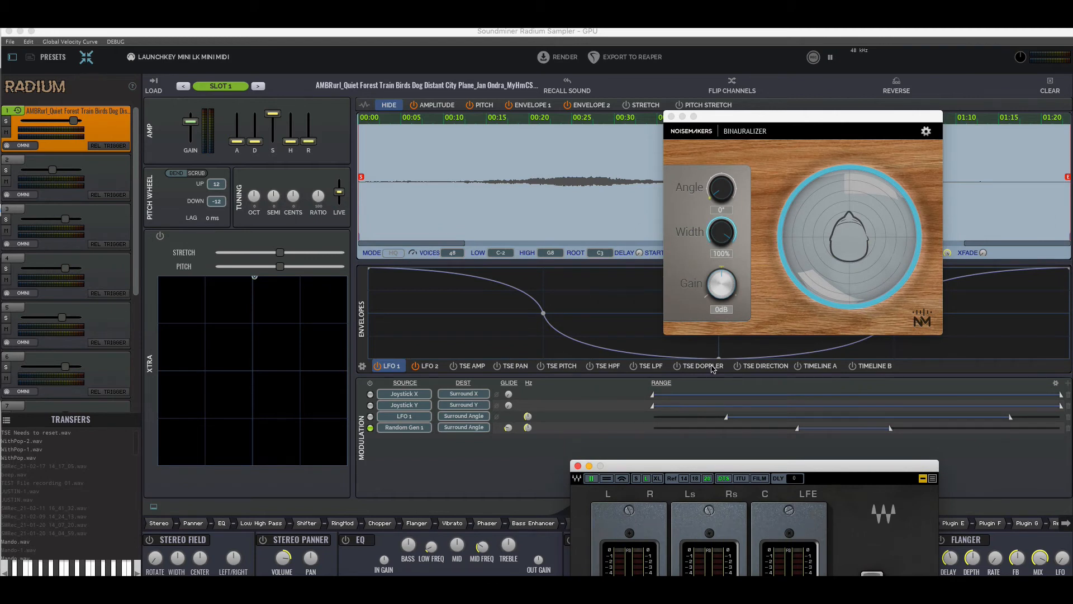
drag(377, 206, 484, 207)
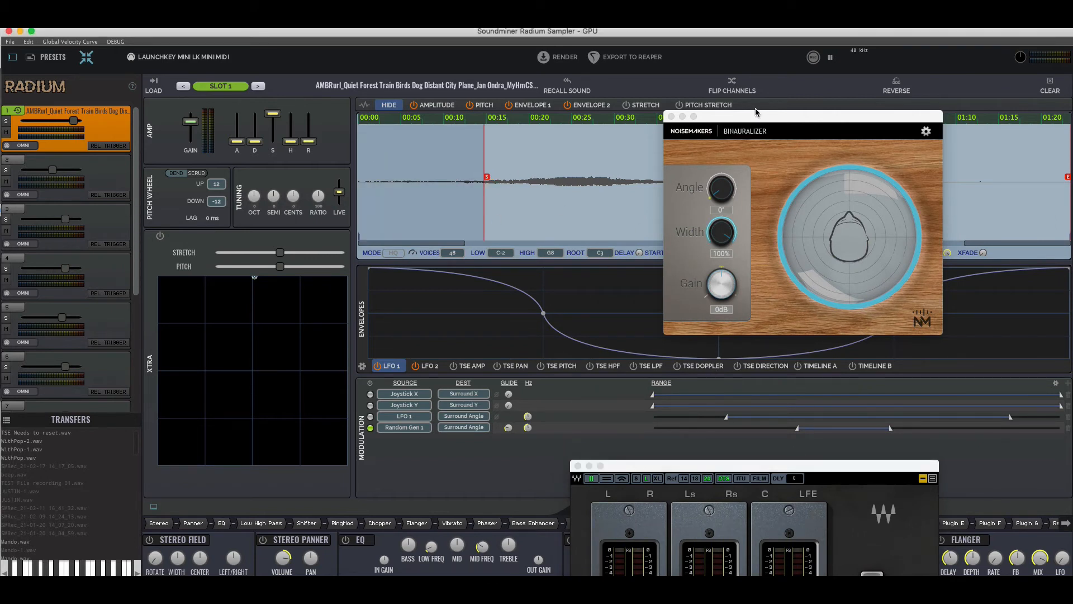
drag(755, 116, 824, 91)
Shape the TSE Direction envelope into repeated jumps between its lowest and highest levels from just after 00:01, and audition it
click(784, 368)
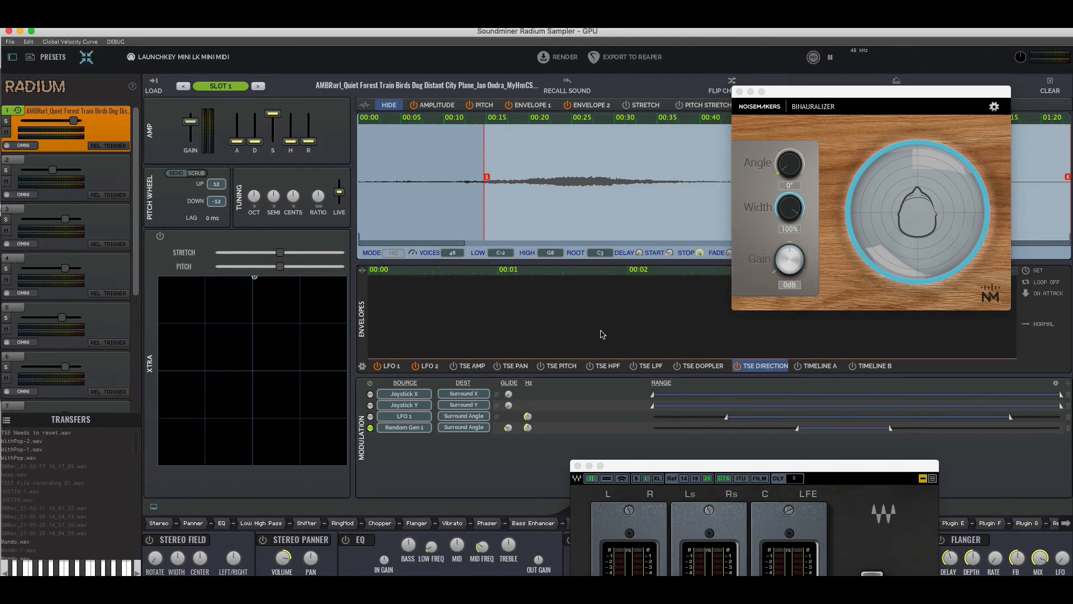
key(space)
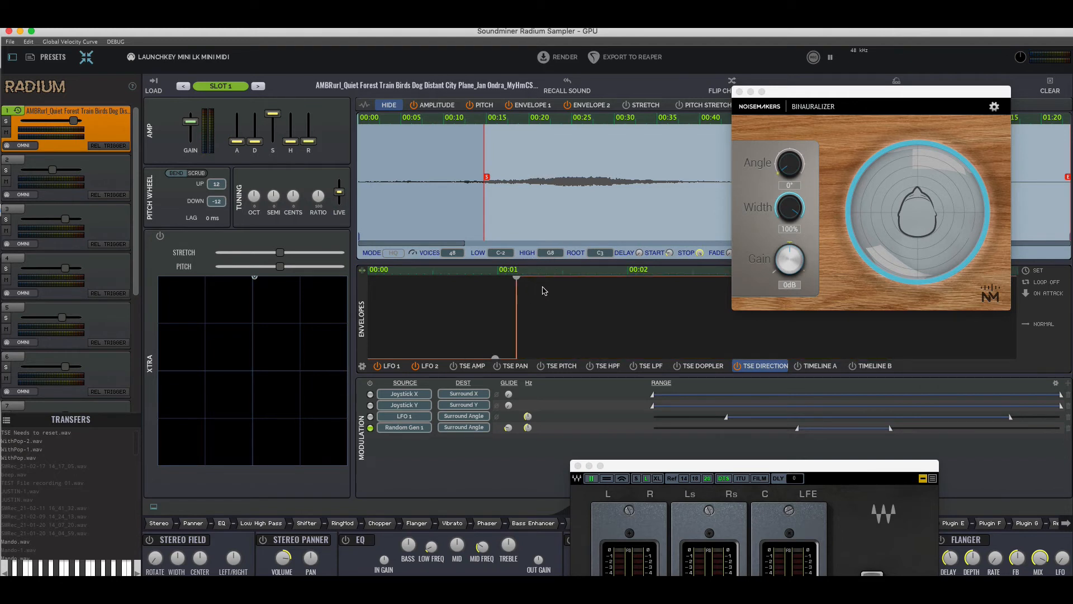
click(593, 278)
key(space)
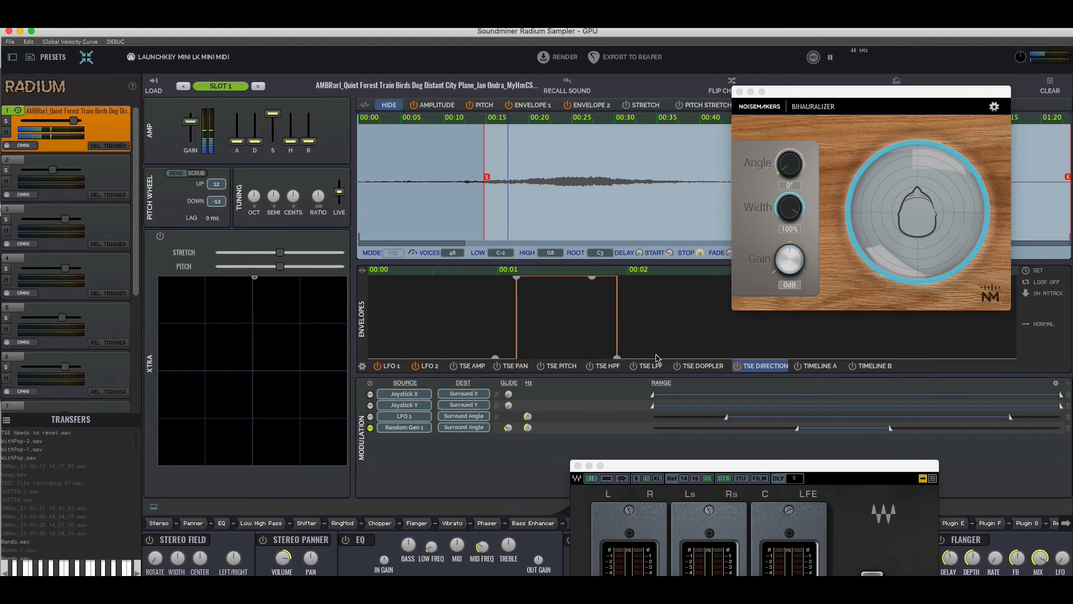
click(673, 277)
drag(673, 274, 671, 275)
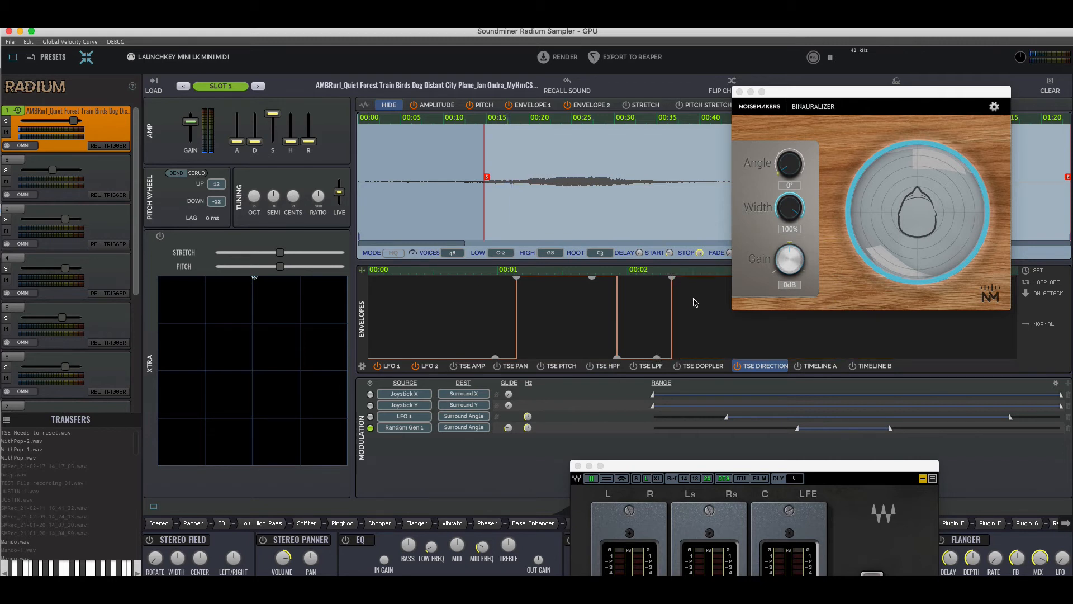
click(718, 278)
click(768, 274)
key(space)
View the available MIDI input devices
click(195, 173)
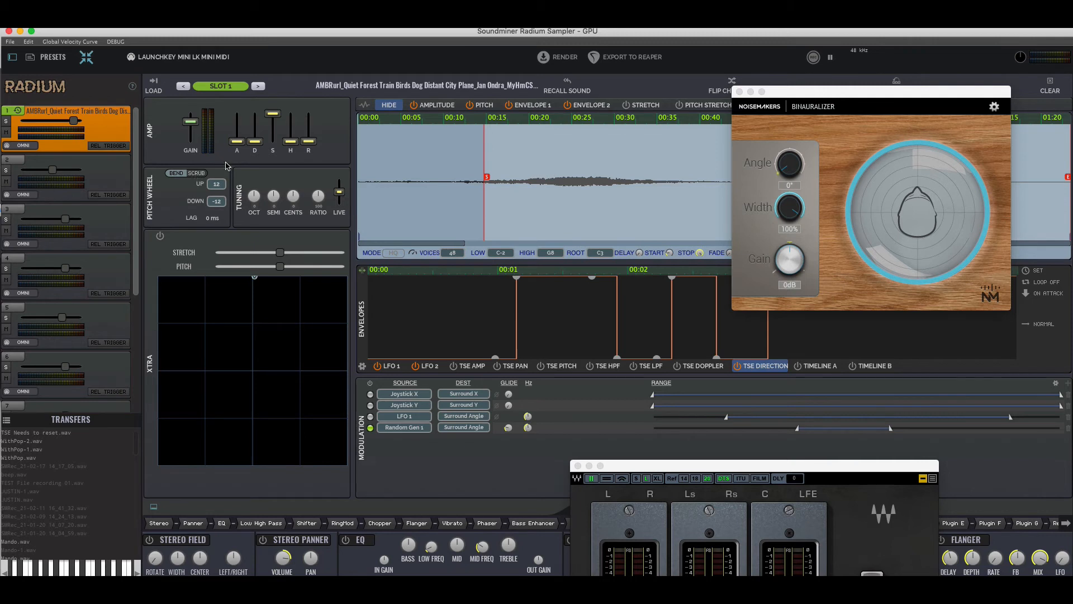
click(189, 57)
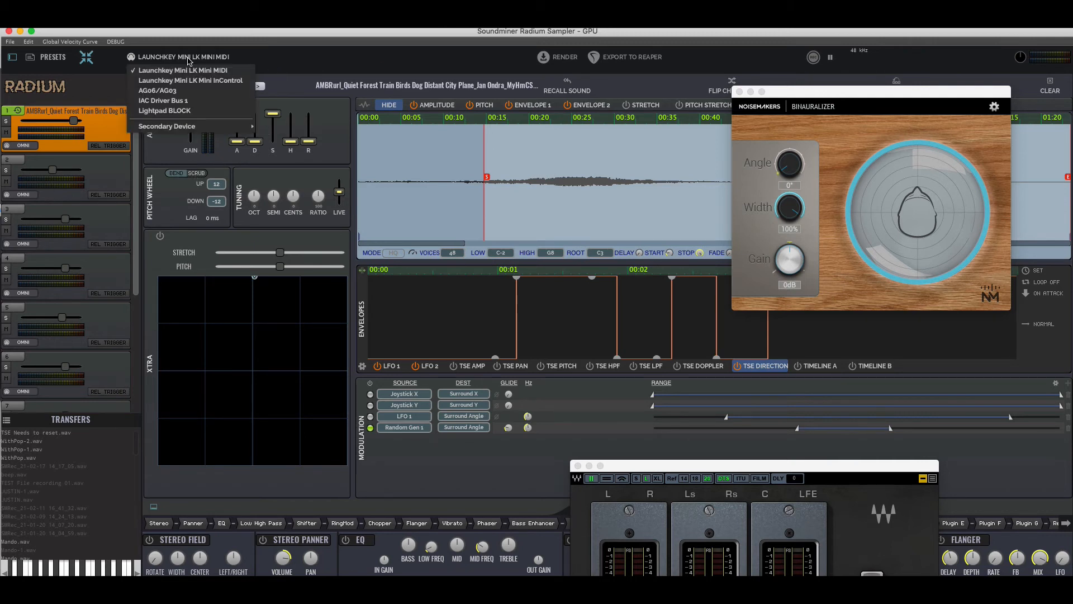
click(327, 177)
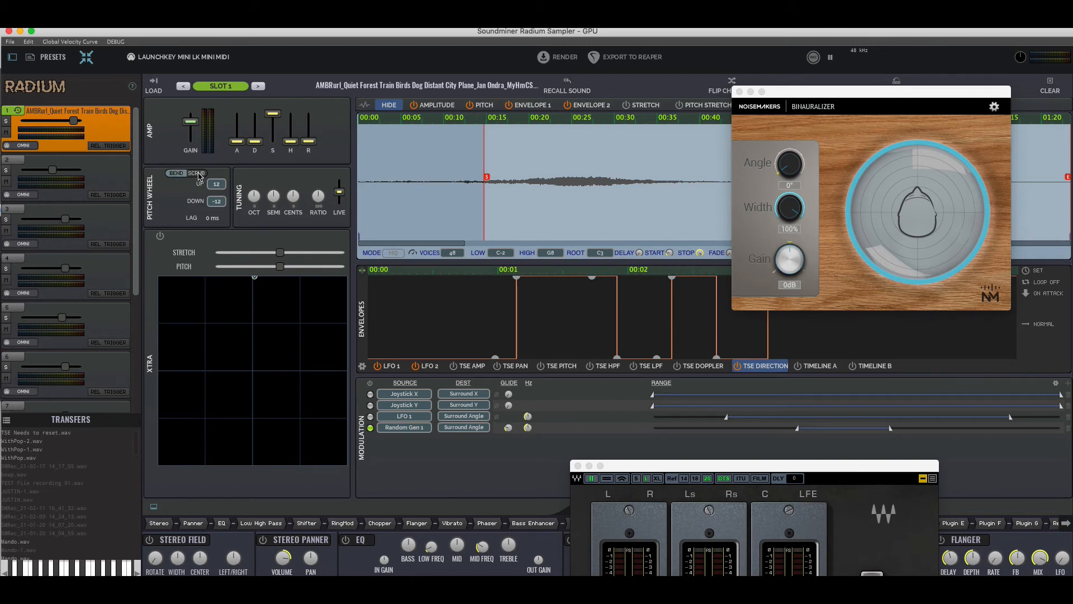
Try the pitch wheel's Scrub mode with the octave tuning raised, and return the wheel to Bend mode
click(197, 173)
drag(258, 201, 264, 178)
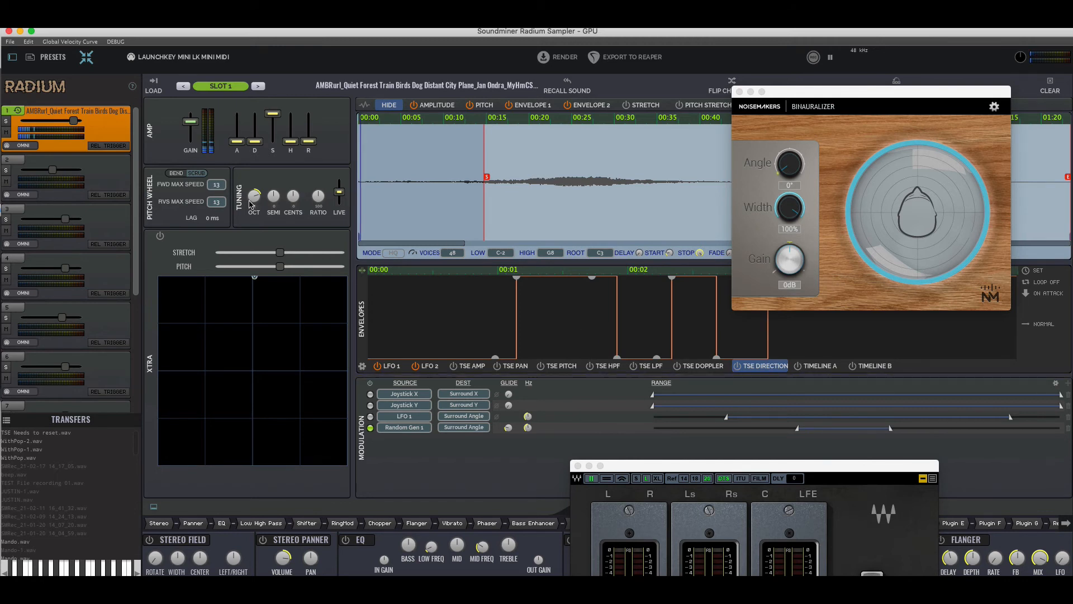
drag(256, 196, 258, 179)
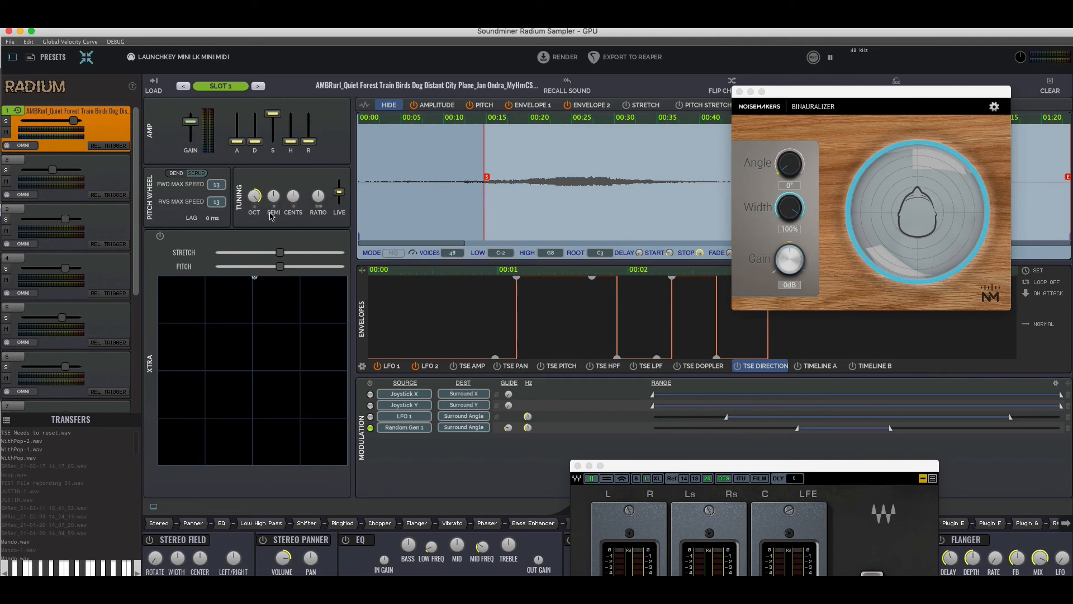
click(176, 172)
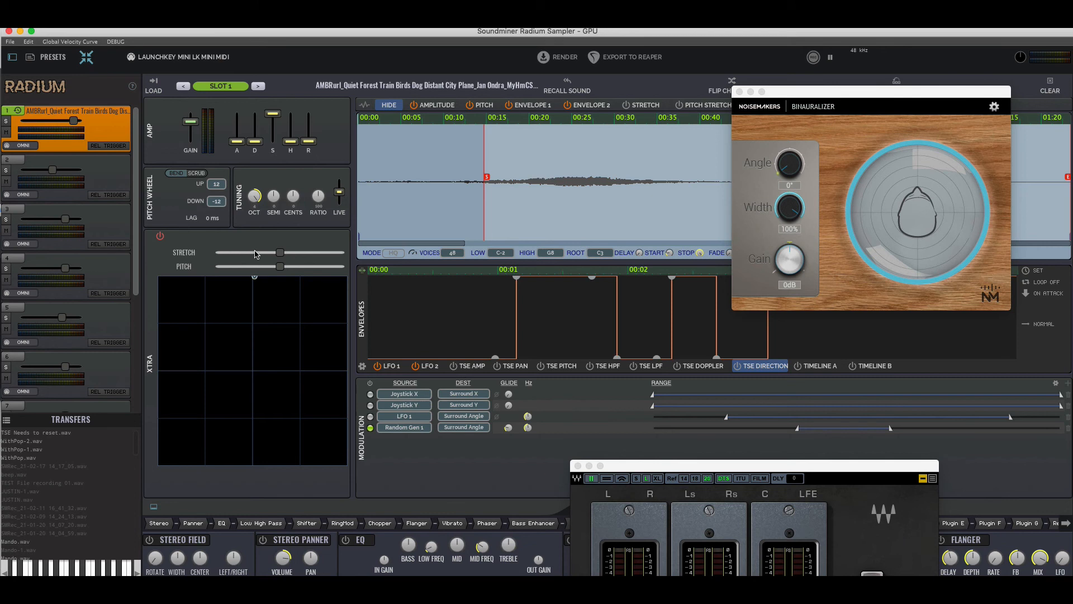
Play the sound while varying the Xtra stretch and pitch, leaving stretch above centre and pitch at centre
click(276, 252)
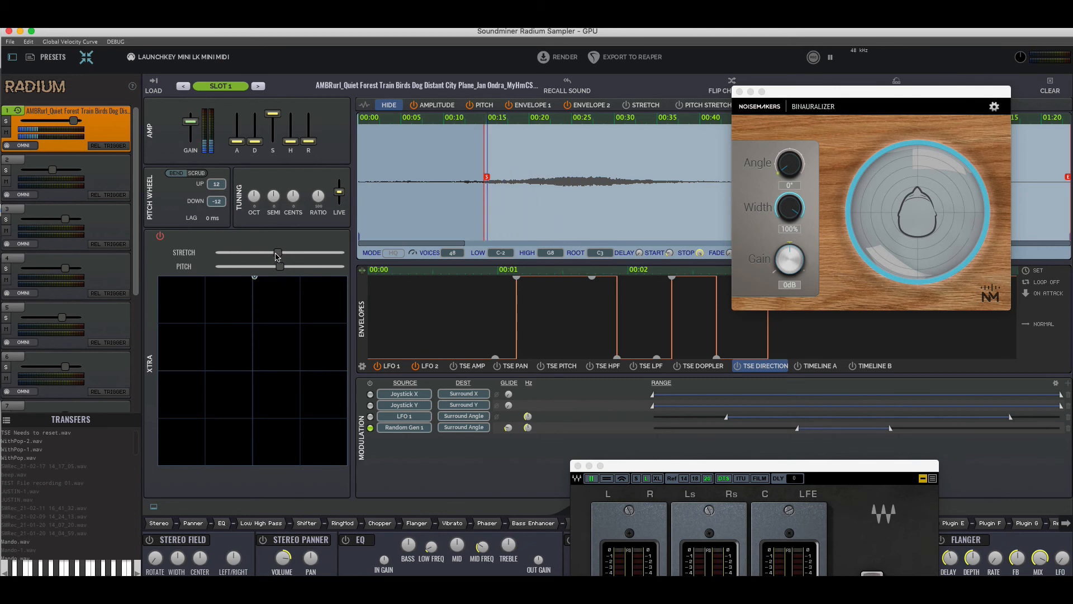
mouse_move(278, 253)
mouse_down()
mouse_move(229, 258)
mouse_move(329, 256)
mouse_move(292, 256)
mouse_up()
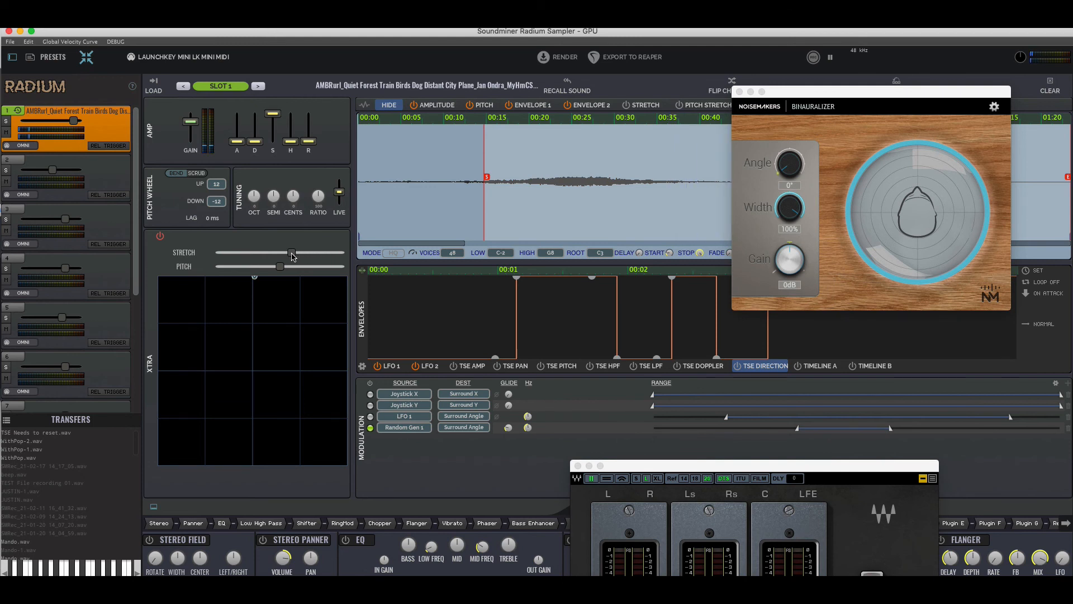
double_click(292, 255)
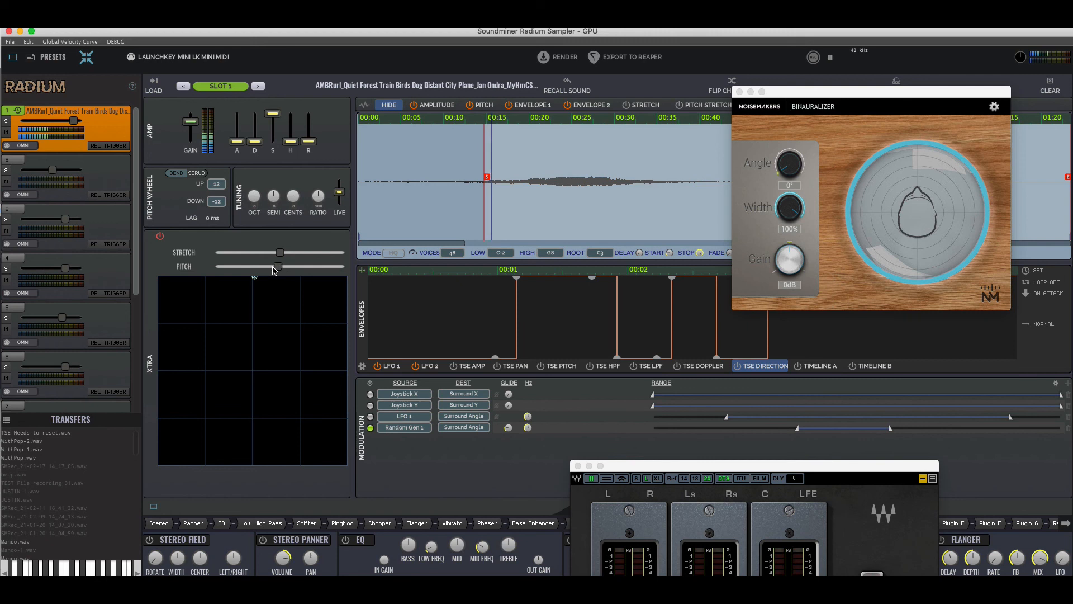
mouse_move(280, 270)
mouse_down()
mouse_move(245, 270)
mouse_move(315, 268)
mouse_move(277, 269)
mouse_up()
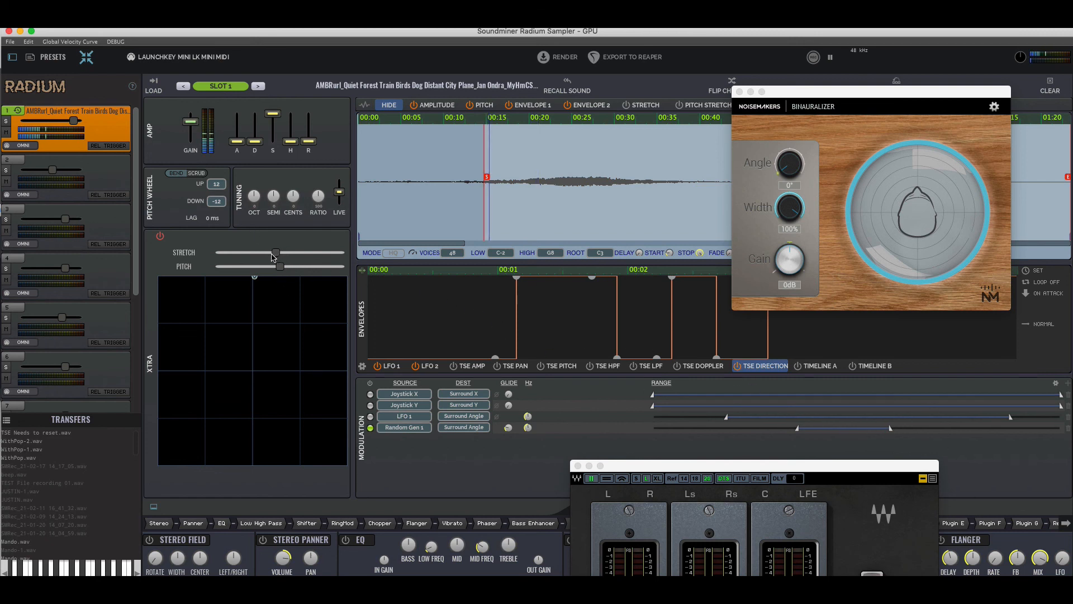
mouse_move(281, 253)
mouse_down()
mouse_move(245, 258)
mouse_move(290, 260)
mouse_move(240, 260)
mouse_move(297, 264)
mouse_up()
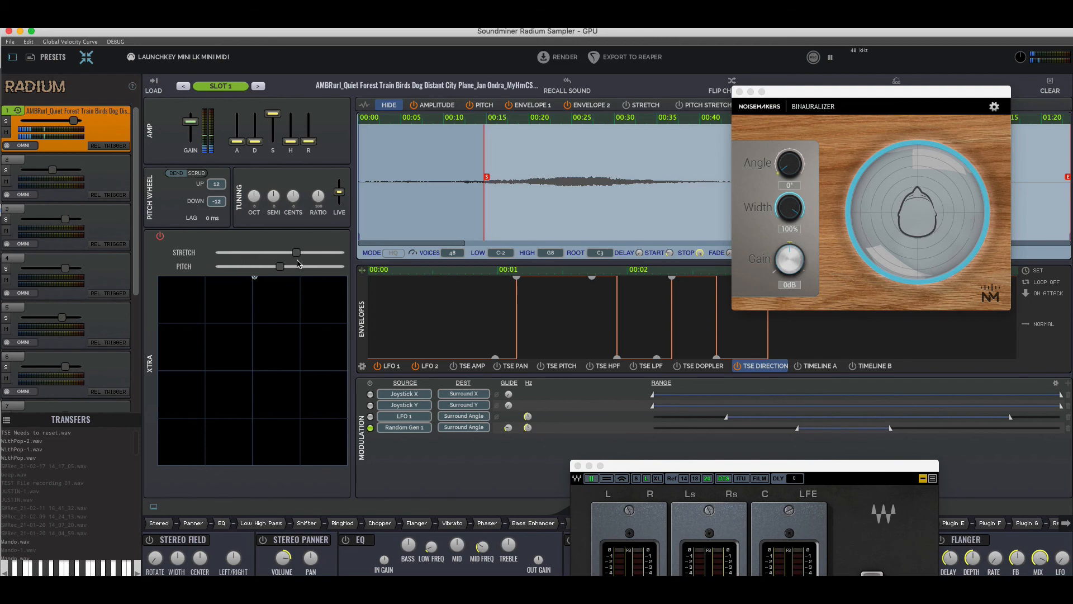